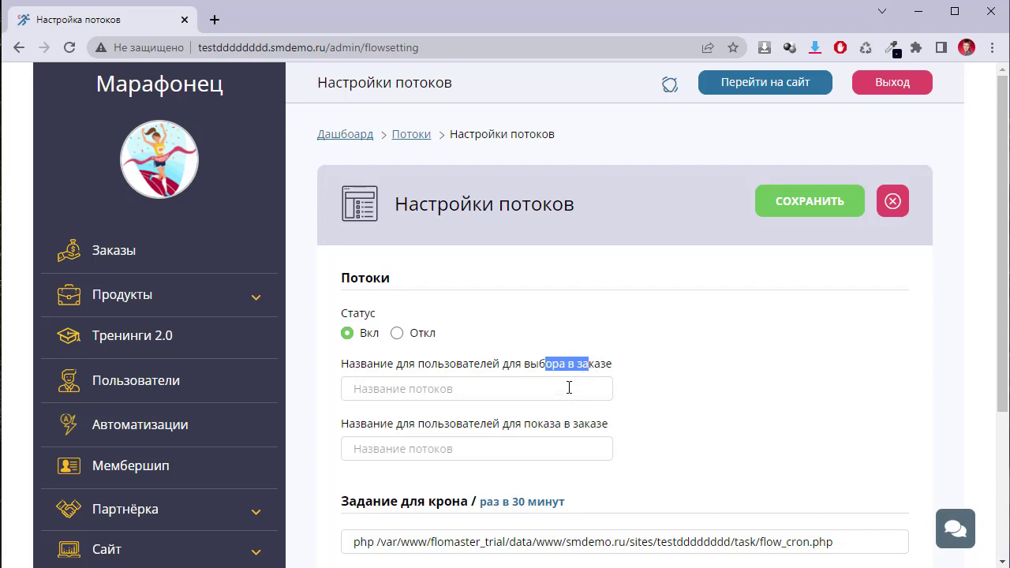
pyautogui.moveTo(532, 424); pyautogui.dragTo(544, 425)
pyautogui.click(530, 378)
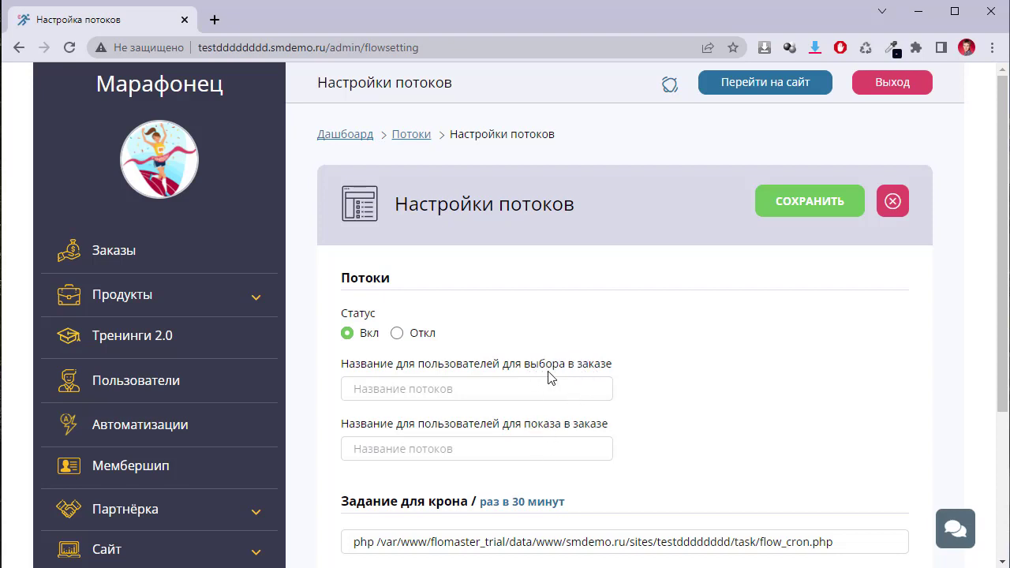
pyautogui.moveTo(526, 364); pyautogui.dragTo(565, 365)
pyautogui.moveTo(524, 425); pyautogui.dragTo(537, 424)
# Step: Enter "Группа" as the users' stream name both for selection in the order and for display in the order
pyautogui.click(519, 392)
pyautogui.write('Груп')
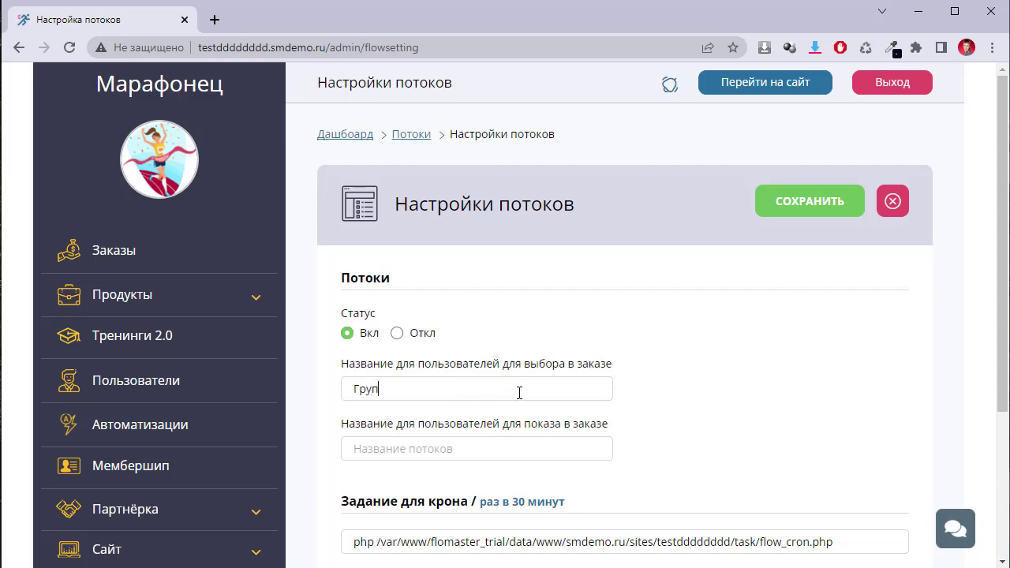
pyautogui.write('па:')
pyautogui.click(450, 454)
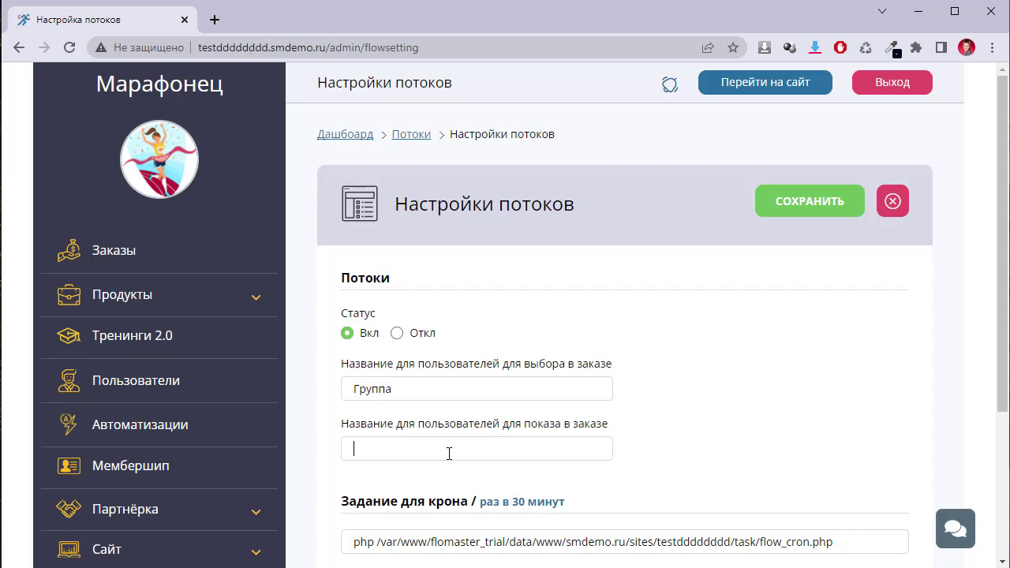
pyautogui.write('Группы')
pyautogui.press('BackSpace')
pyautogui.write('а')
# Step: Examine the cron task section and highlight the full php command for flow_cron.php
pyautogui.scroll(-1, 397, 456)
pyautogui.scroll(-1, 397, 456)
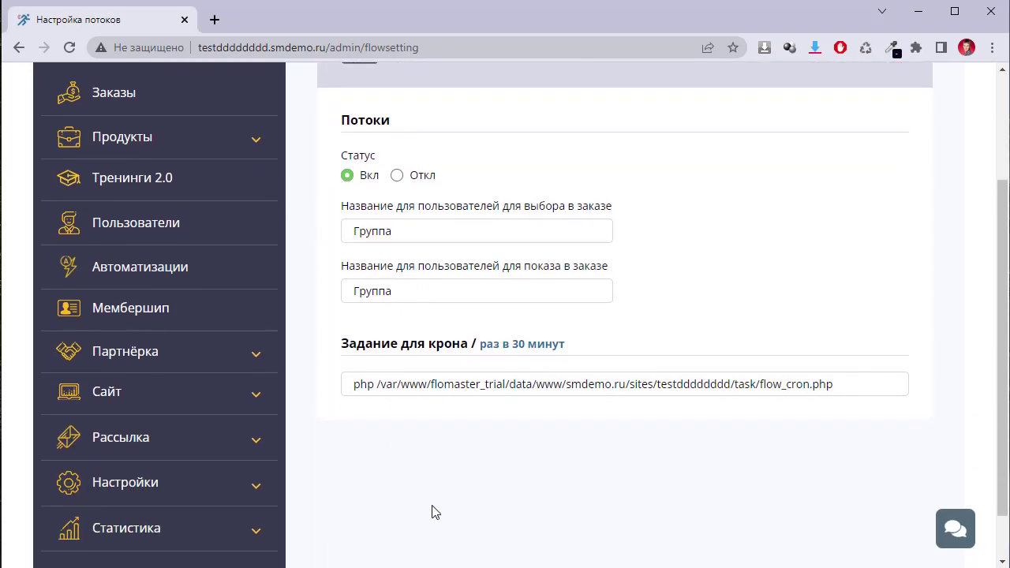
pyautogui.moveTo(348, 345); pyautogui.dragTo(467, 354)
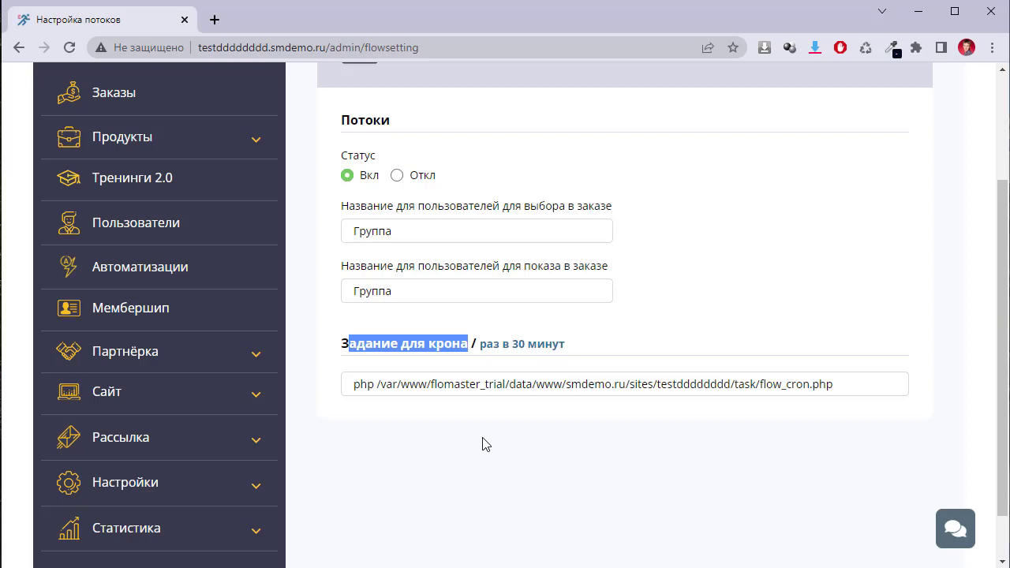
pyautogui.click(564, 385)
pyautogui.click(840, 386)
pyautogui.moveTo(841, 386); pyautogui.dragTo(343, 384)
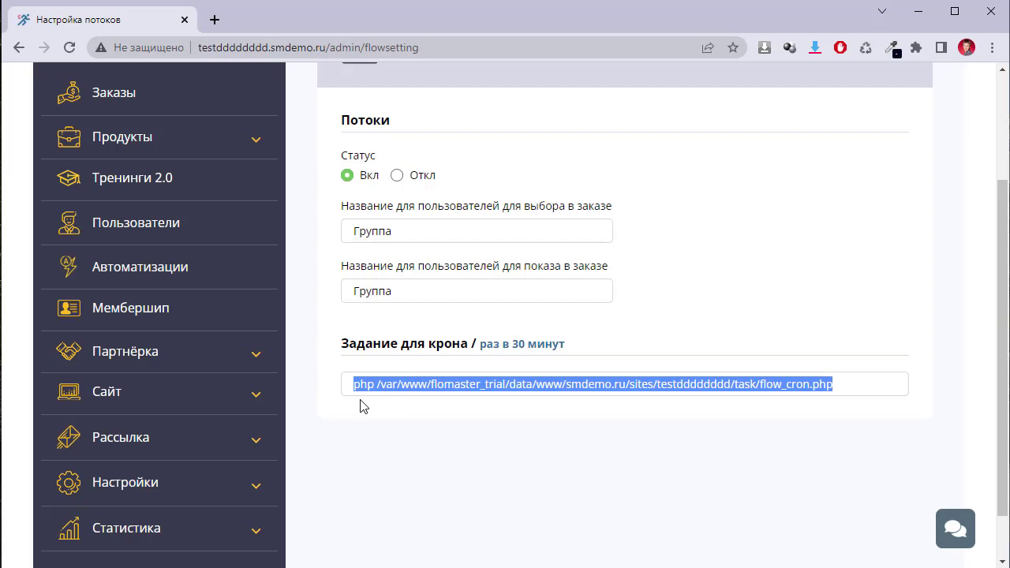
# Step: Save the stream settings and start creating a new stream from the product streams list
pyautogui.scroll(1, 501, 444)
pyautogui.click(818, 124)
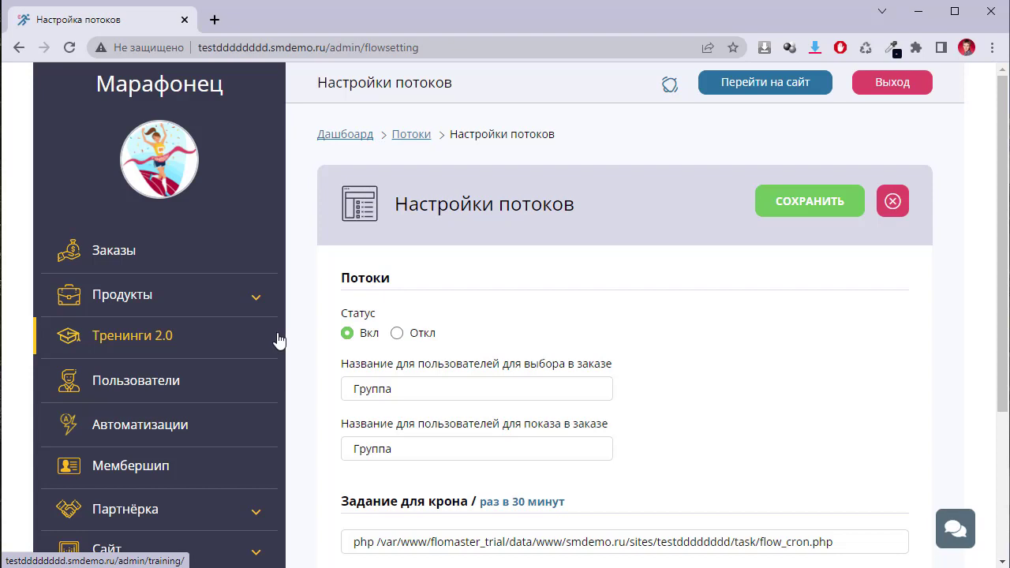
pyautogui.click(224, 312)
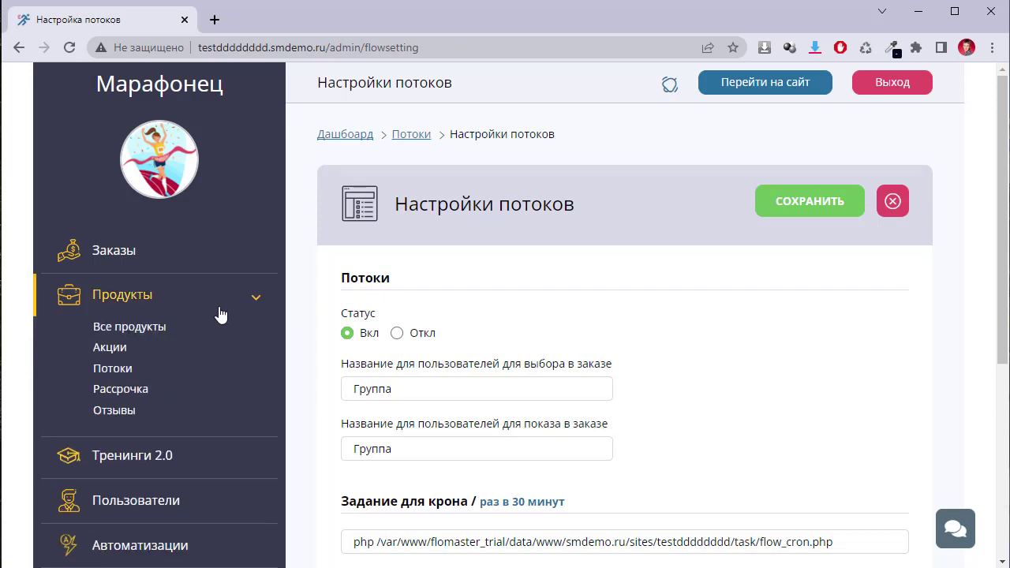
pyautogui.click(130, 378)
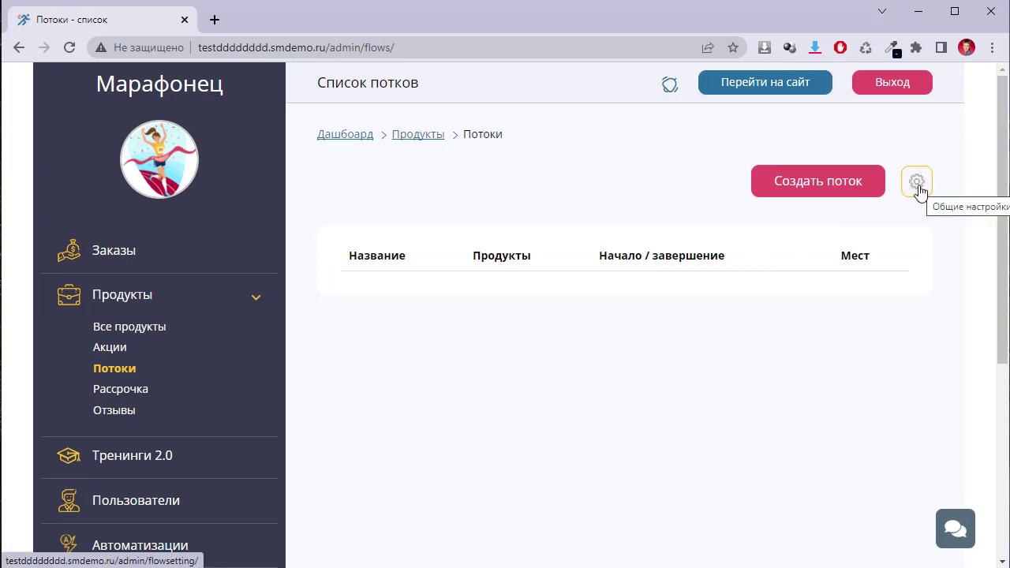
pyautogui.click(834, 182)
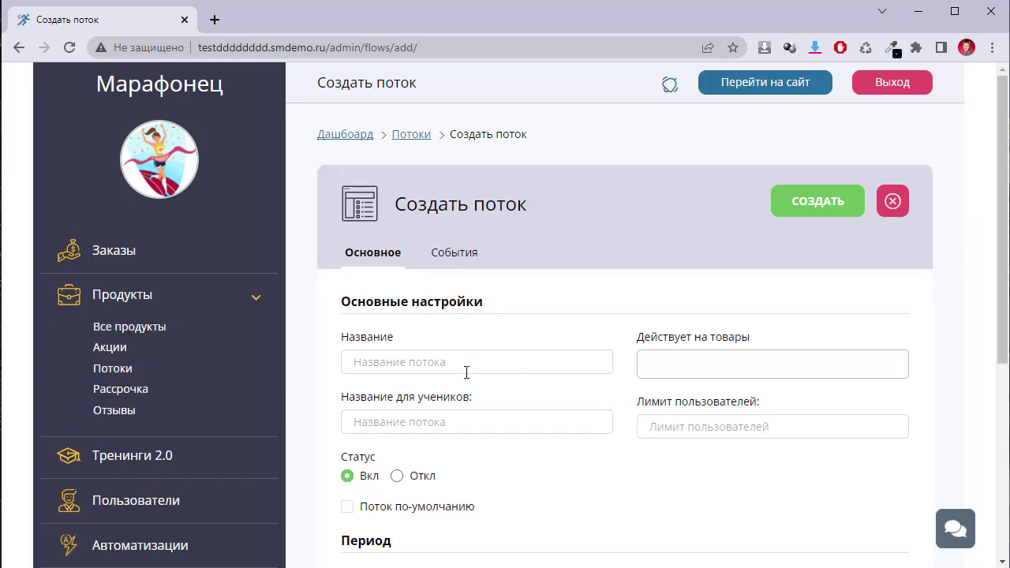
# Step: Name the new stream "1 поток" and set its name for students to "группа «Светлячки»"
pyautogui.click(433, 364)
pyautogui.write('1 поток')
pyautogui.press('Tab')
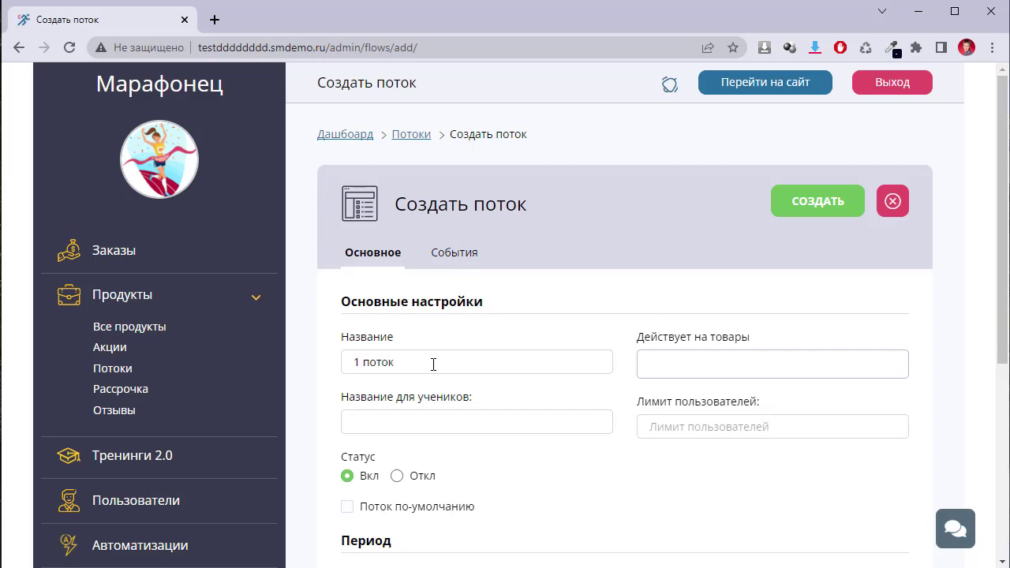
pyautogui.write('Светлячки')
pyautogui.write('группа ')
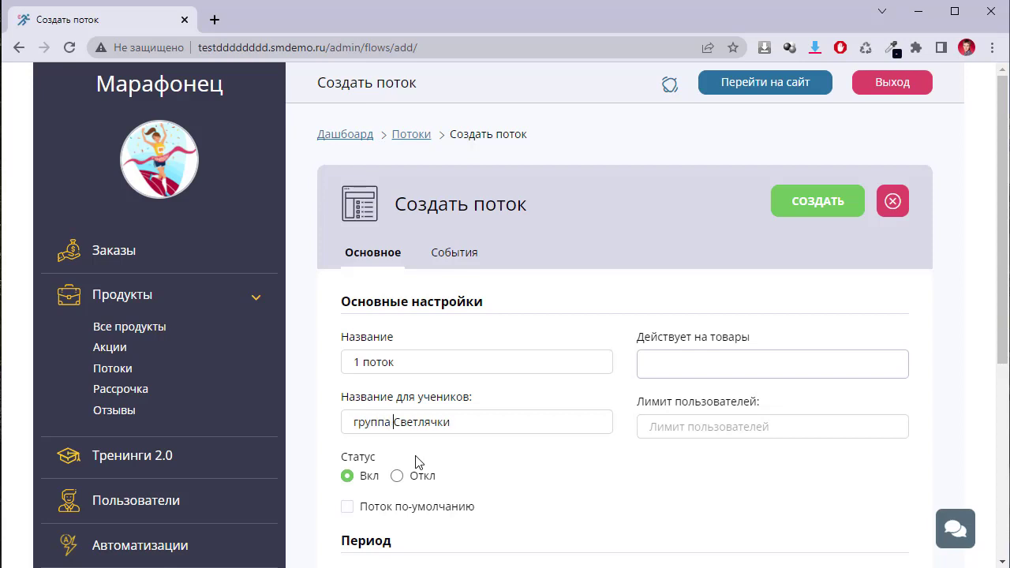
pyautogui.write('«')
pyautogui.press('End')
pyautogui.write('»')
# Step: Set the stream's user limit to 20
pyautogui.click(682, 431)
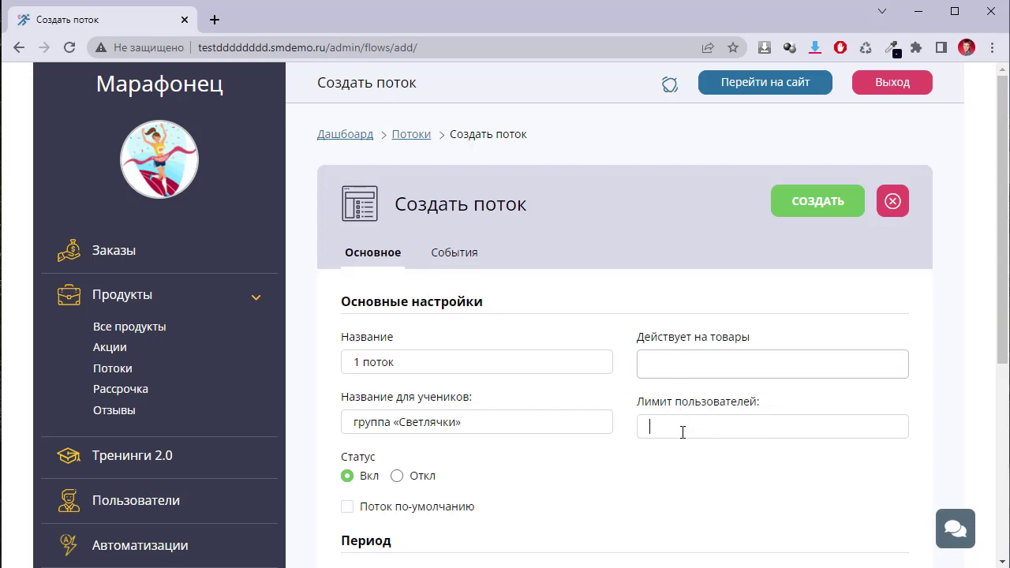
pyautogui.write('20')
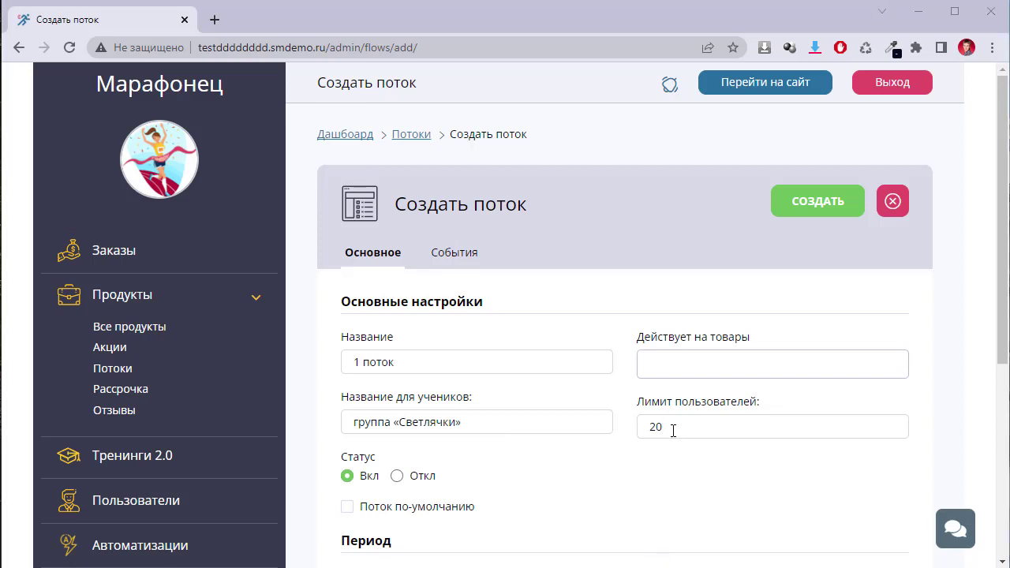
pyautogui.doubleClick(653, 427)
pyautogui.click(679, 426)
pyautogui.doubleClick(654, 426)
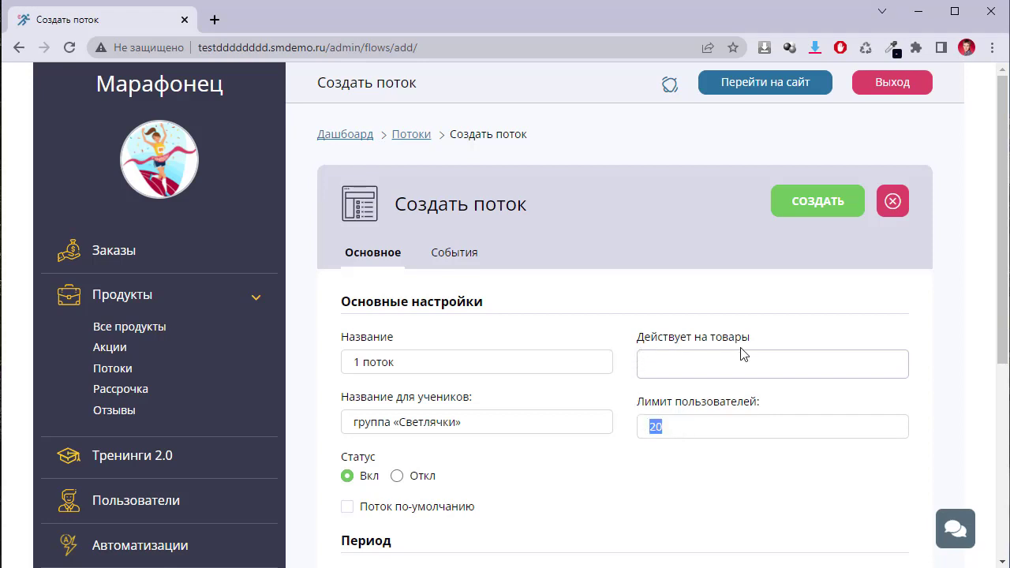
# Step: Apply the stream to the products "Умный курс по триатлону. «Супер-сила!»" and "Умный курс по триатлону. «Стандарт»"
pyautogui.click(701, 367)
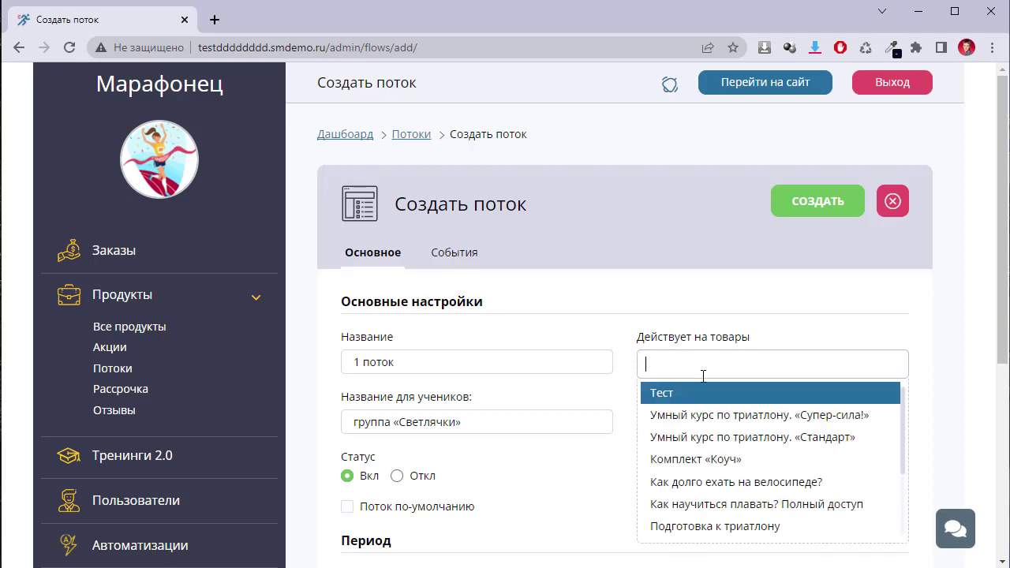
pyautogui.click(709, 416)
pyautogui.click(779, 390)
pyautogui.click(782, 458)
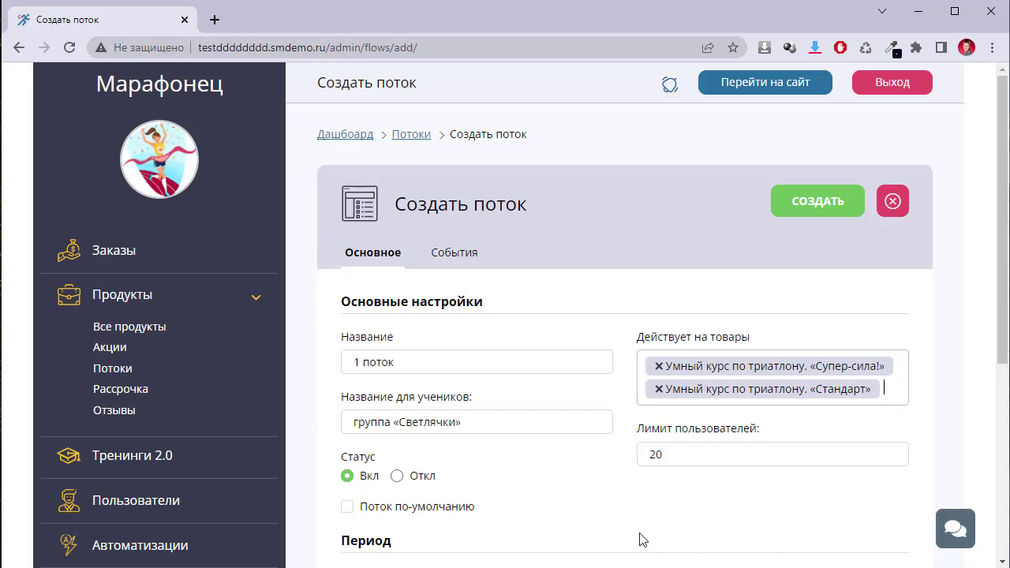
# Step: Set the stream's start date to 01.01.2023 13:15 and its end date to 31.01.2023 13:15
pyautogui.scroll(-1, 755, 442)
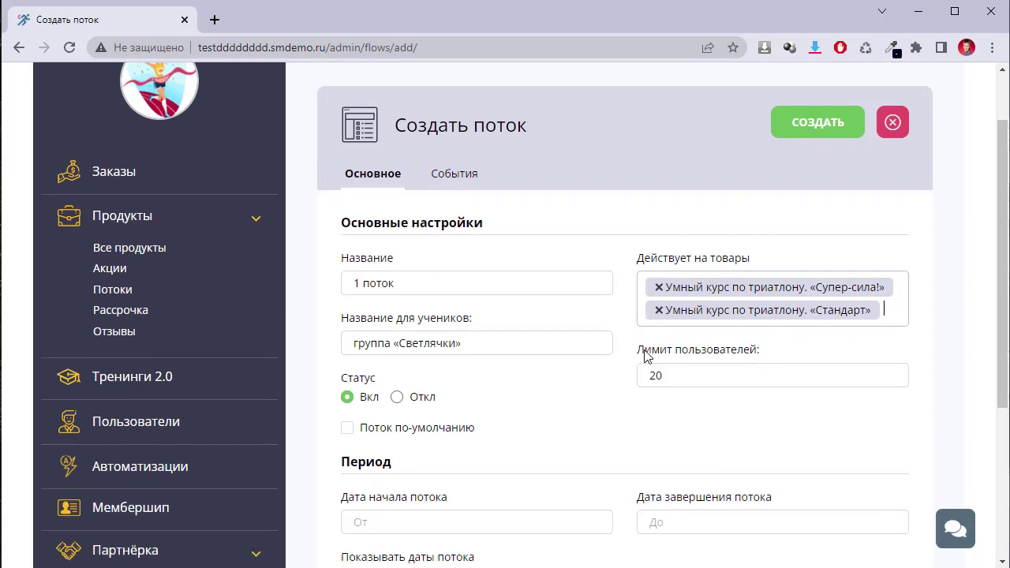
pyautogui.scroll(-3, 644, 355)
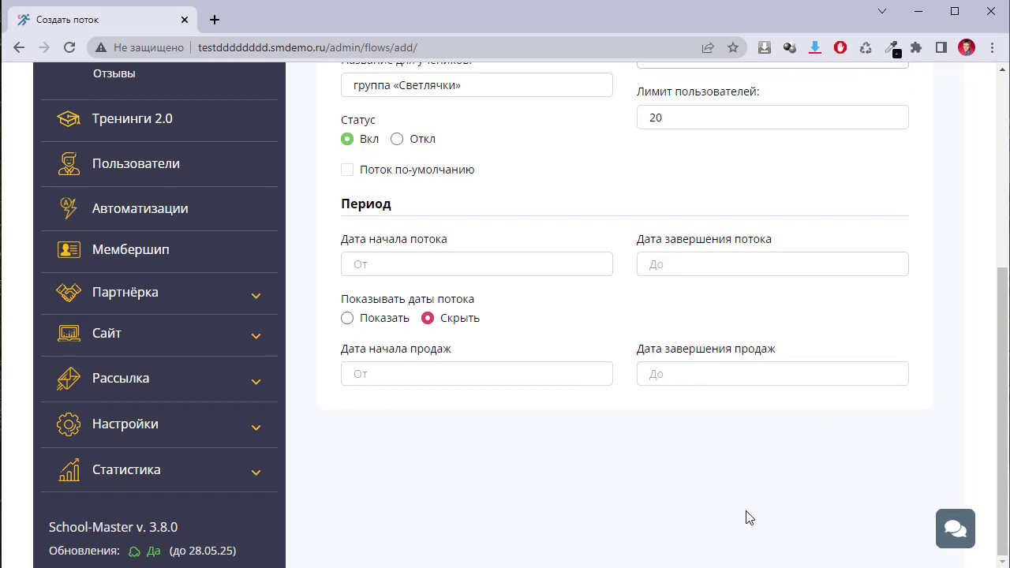
pyautogui.scroll(2, 675, 514)
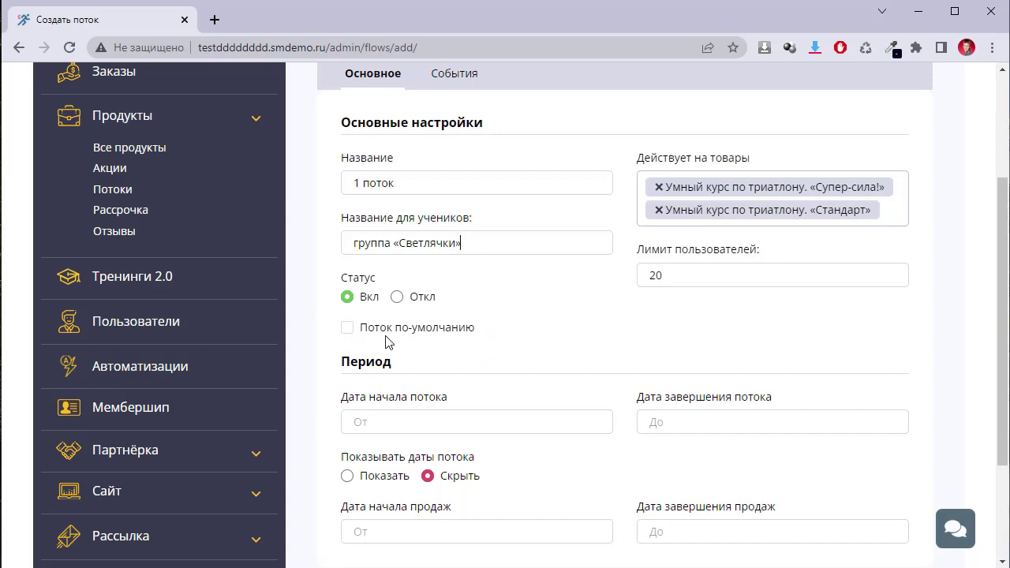
pyautogui.click(421, 432)
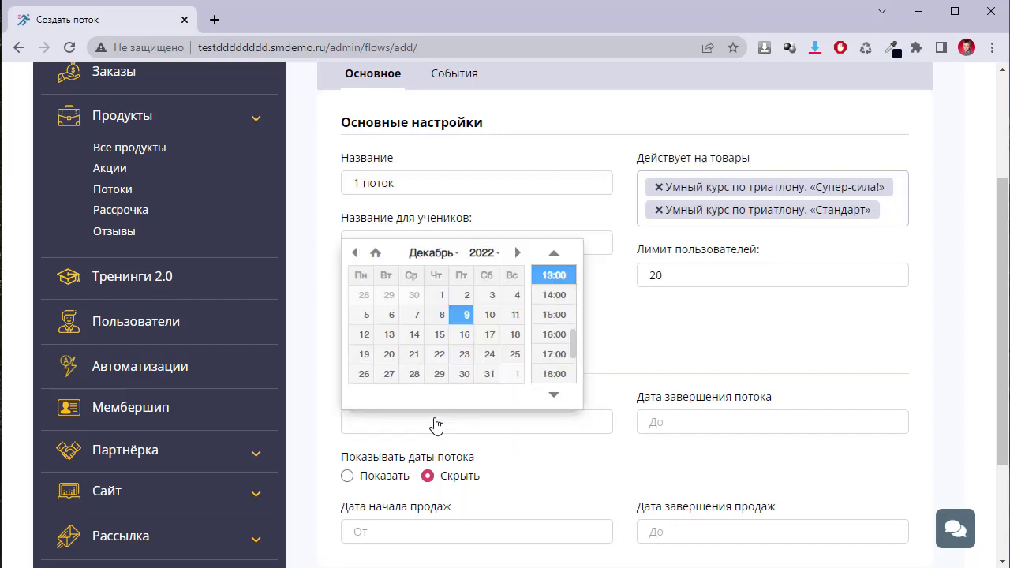
pyautogui.click(517, 254)
pyautogui.click(512, 295)
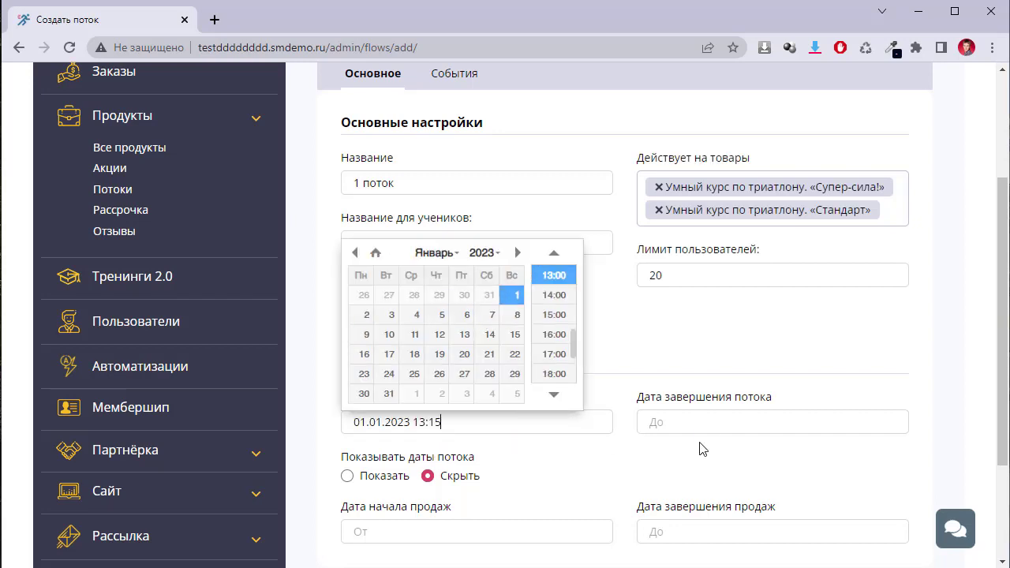
pyautogui.click(702, 423)
pyautogui.click(814, 252)
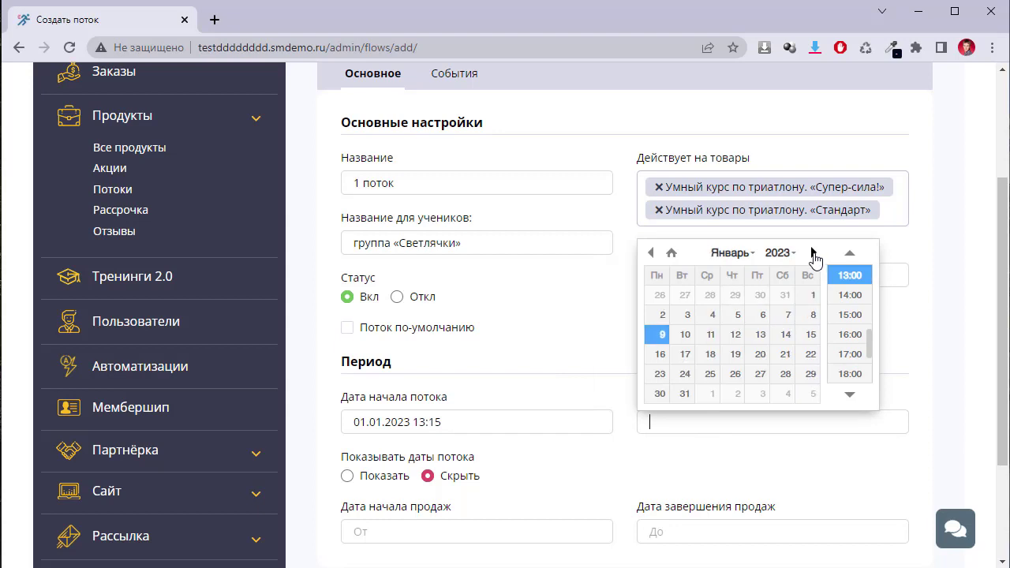
pyautogui.click(685, 393)
pyautogui.click(659, 468)
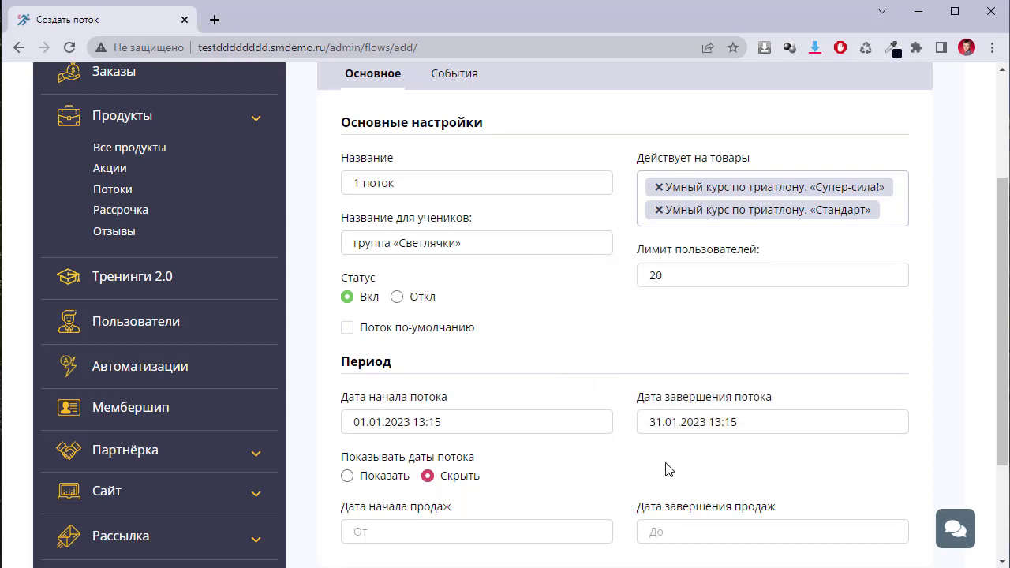
# Step: Open the new stream's event settings and examine the options for groups, subscription plans and the client letter
pyautogui.scroll(3, 553, 395)
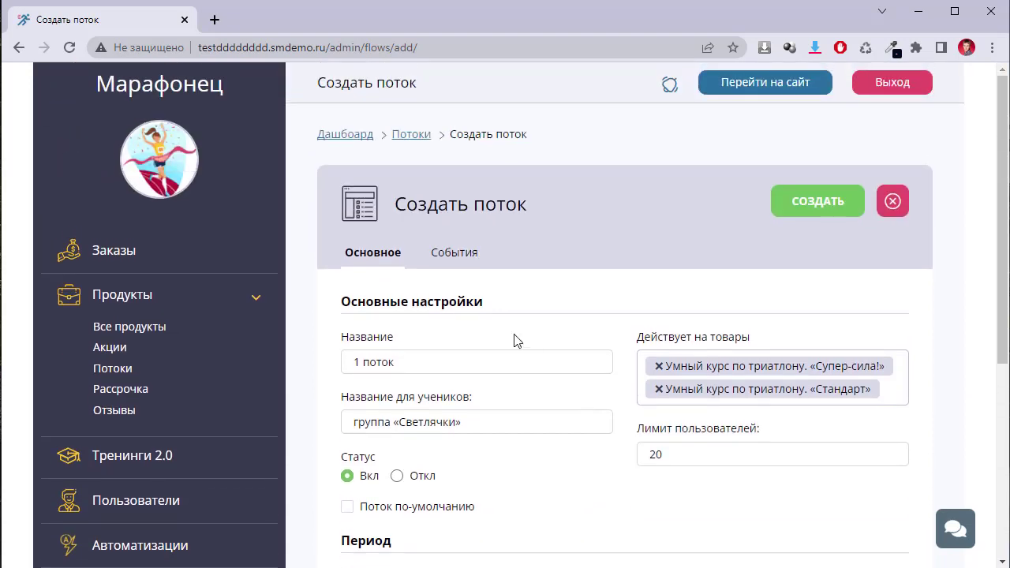
pyautogui.click(469, 254)
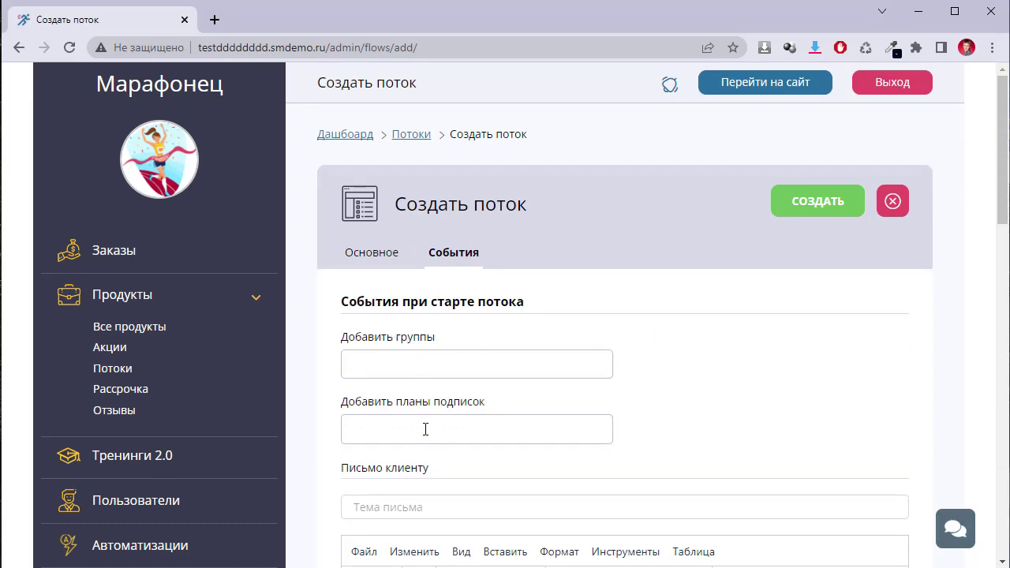
pyautogui.scroll(-5, 425, 428)
pyautogui.scroll(2, 419, 339)
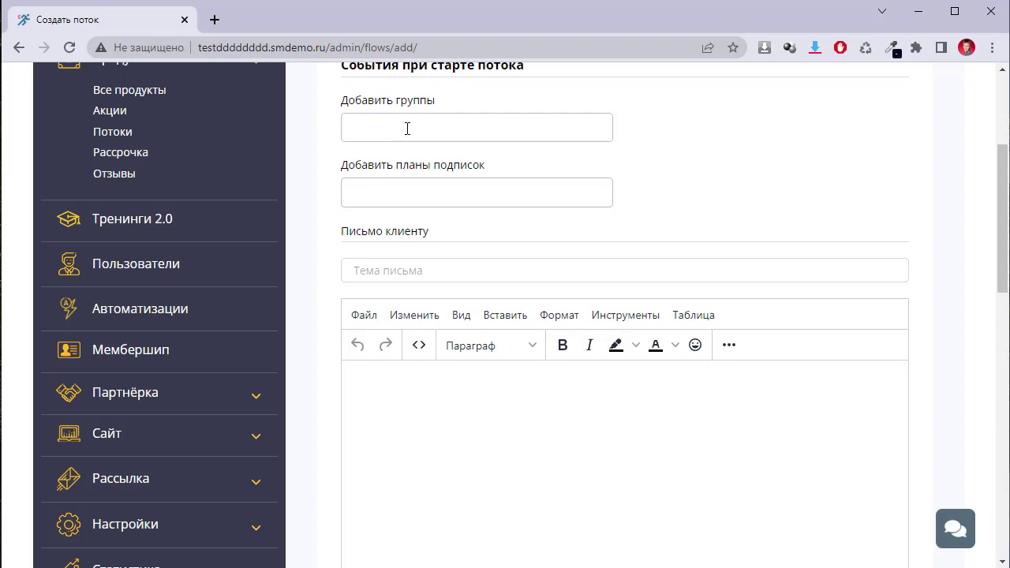
# Step: Open the trainings list in a separate browser tab and show the structure of "Как научиться бегать?"
pyautogui.rightClick(143, 222)
pyautogui.click(178, 231)
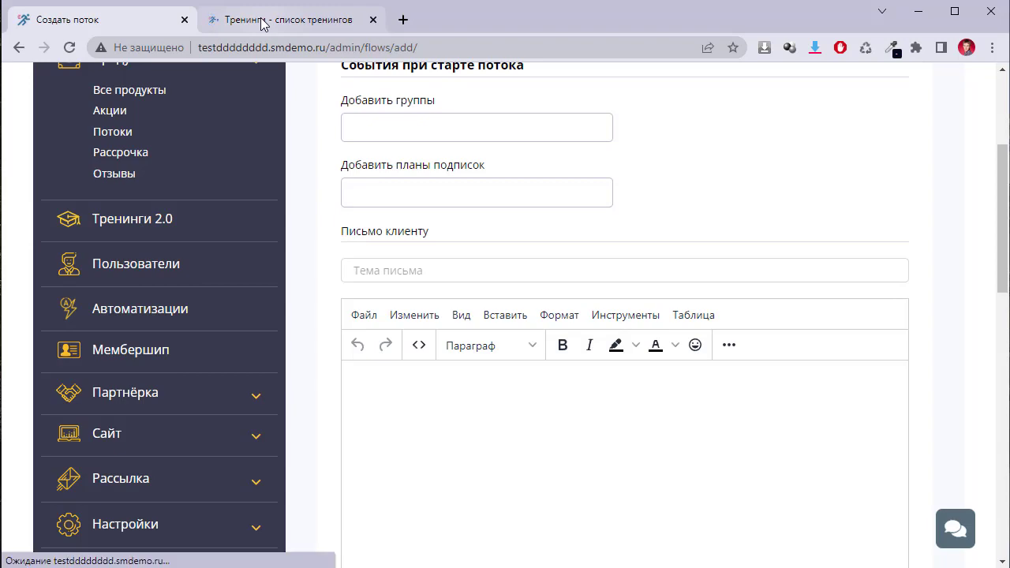
pyautogui.click(263, 24)
pyautogui.scroll(-2, 526, 449)
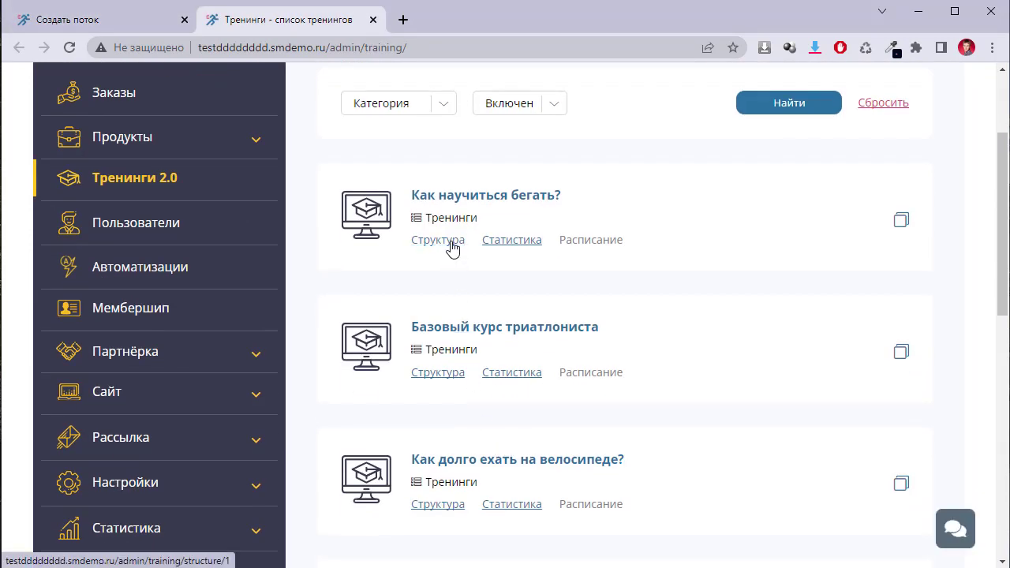
pyautogui.click(451, 243)
pyautogui.scroll(-2, 493, 304)
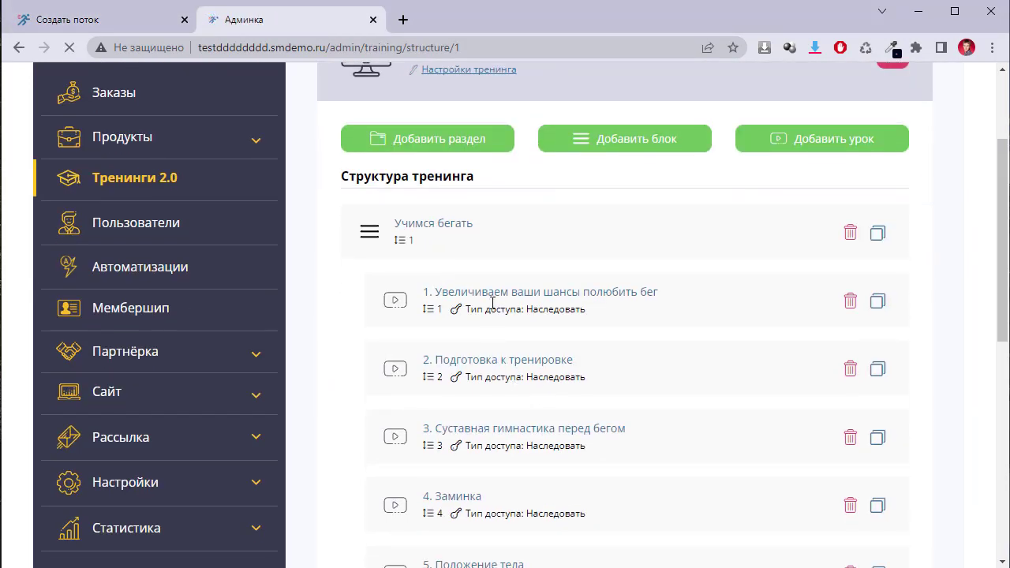
# Step: Open the access settings of lesson 1, "Увеличиваем ваши шансы полюбить бег"
pyautogui.click(513, 293)
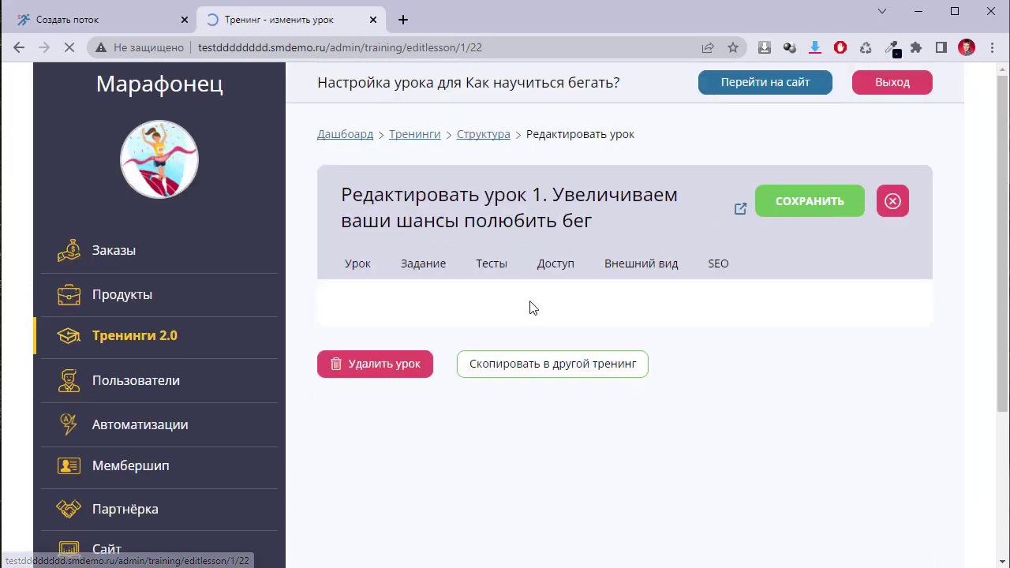
pyautogui.click(562, 267)
pyautogui.scroll(-1, 711, 450)
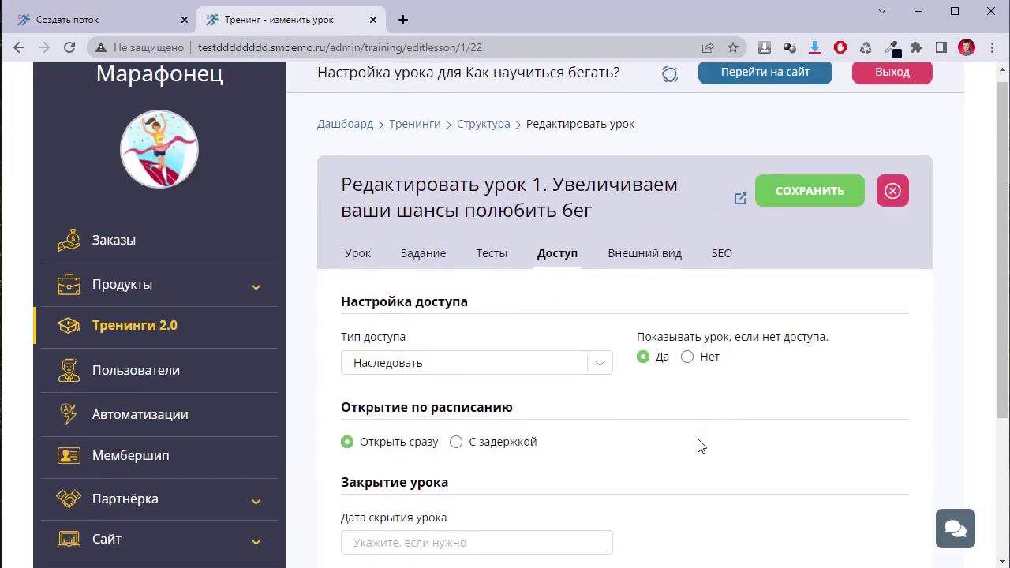
pyautogui.scroll(-2, 701, 446)
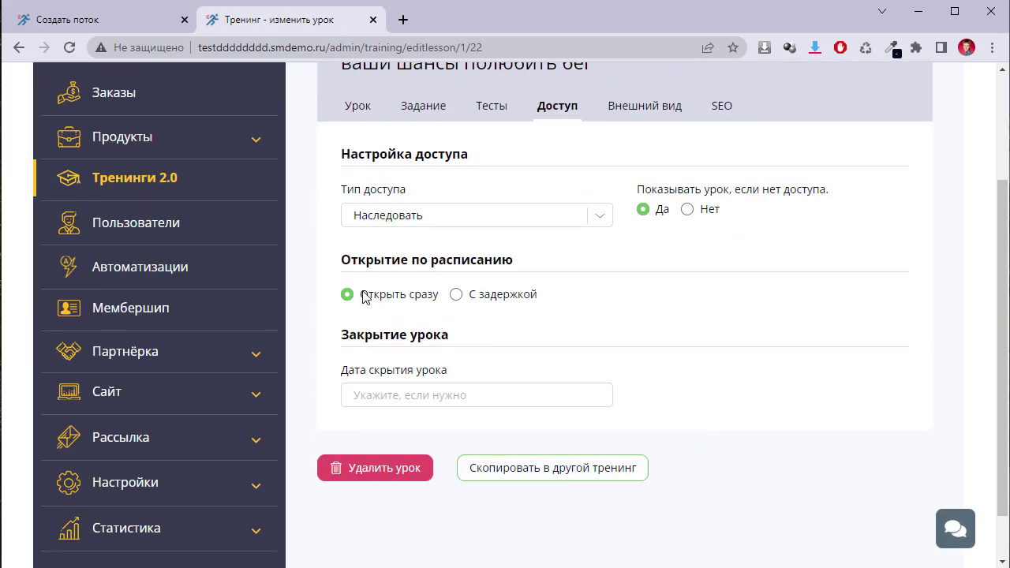
# Step: Set lesson 1 to open with a delay ("С задержкой"), using relative time counted from "Дата покупки (назначения группы/подписки)", and check the opening-speed setting
pyautogui.click(457, 296)
pyautogui.click(496, 356)
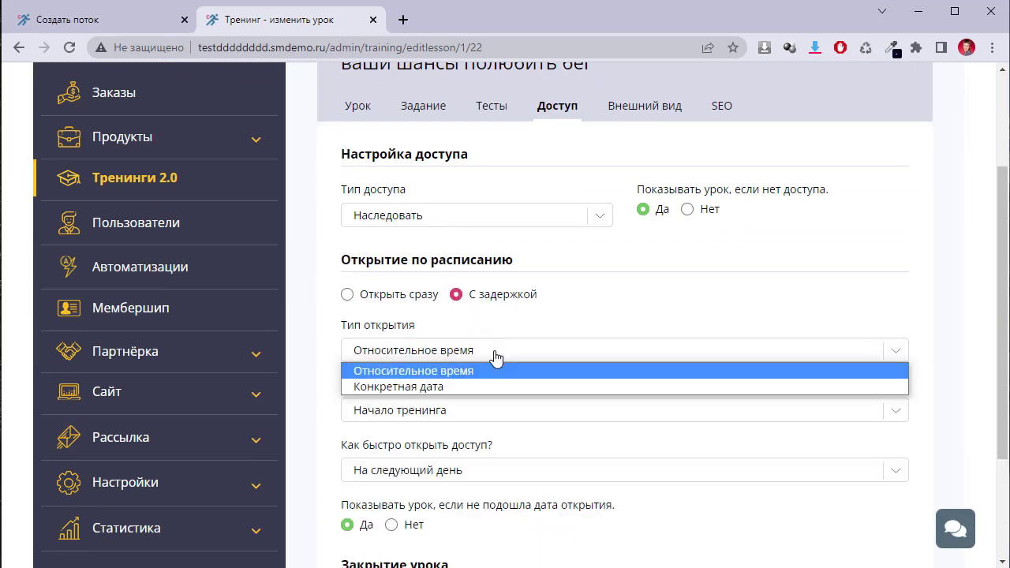
pyautogui.click(495, 357)
pyautogui.click(467, 412)
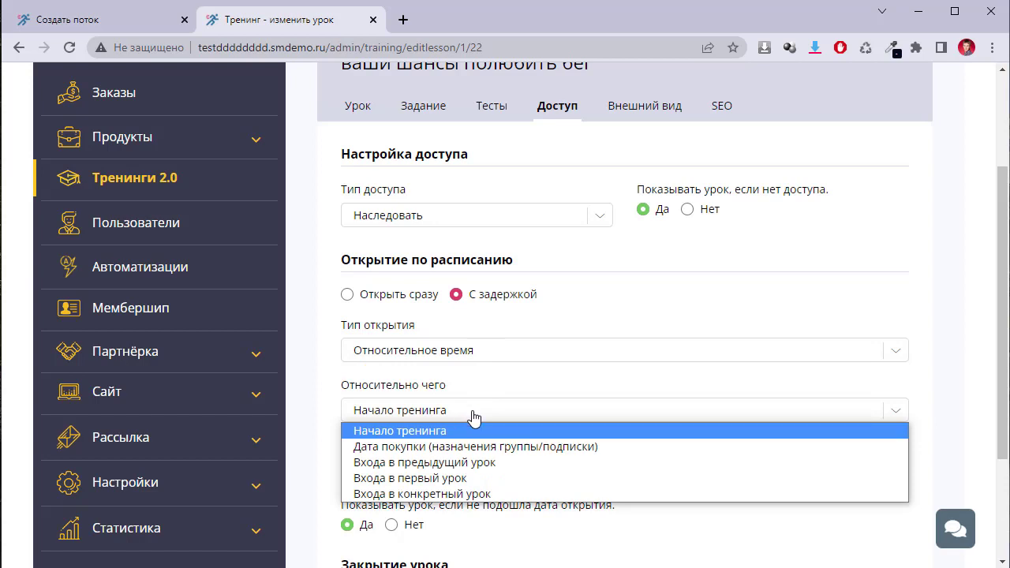
pyautogui.press('Escape')
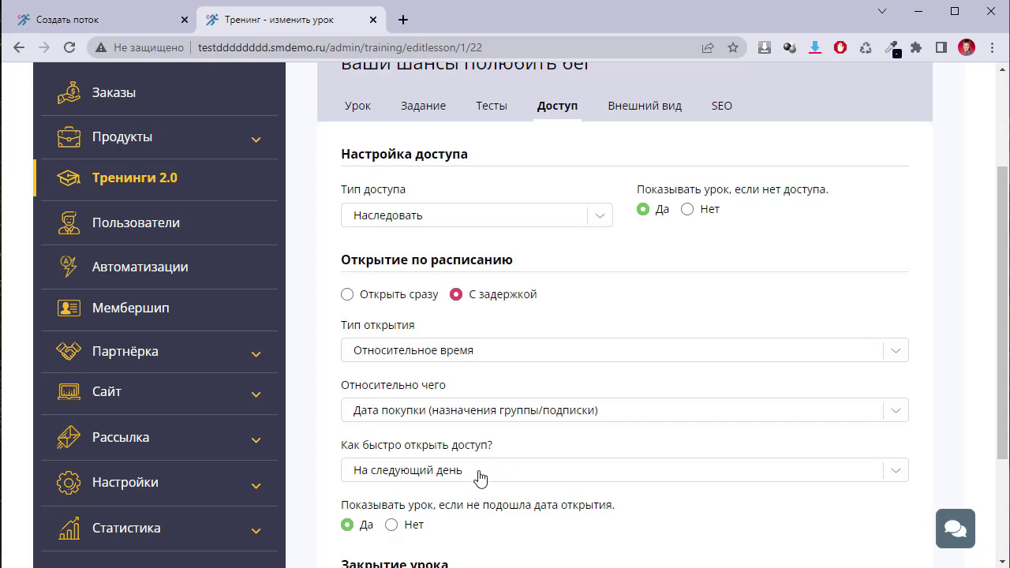
pyautogui.click(481, 477)
pyautogui.click(480, 474)
# Step: Return to the stream creation form and examine its start events: subscription plans to add, the client letter and the available letter variables
pyautogui.click(93, 24)
pyautogui.scroll(2, 472, 253)
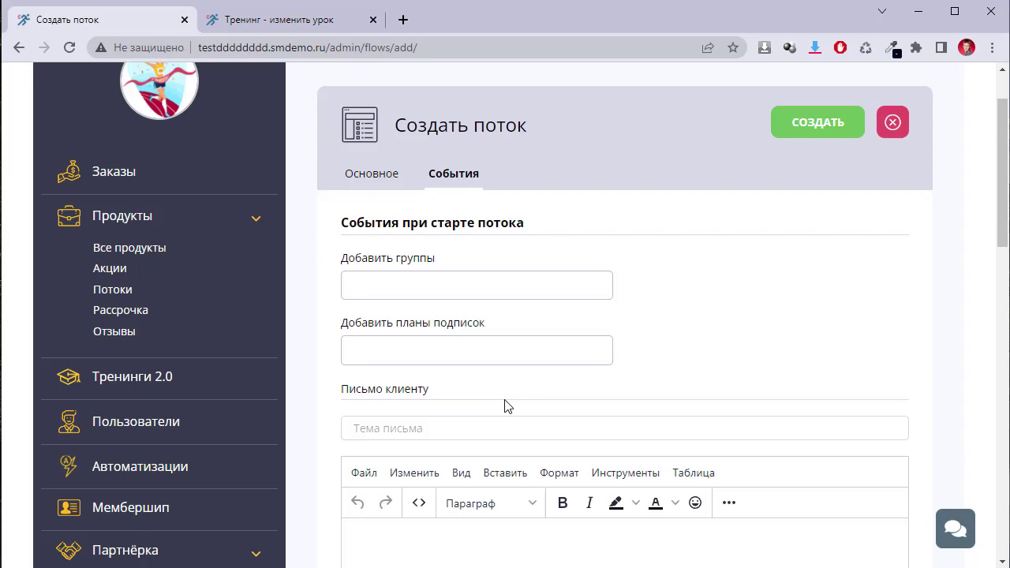
pyautogui.click(436, 356)
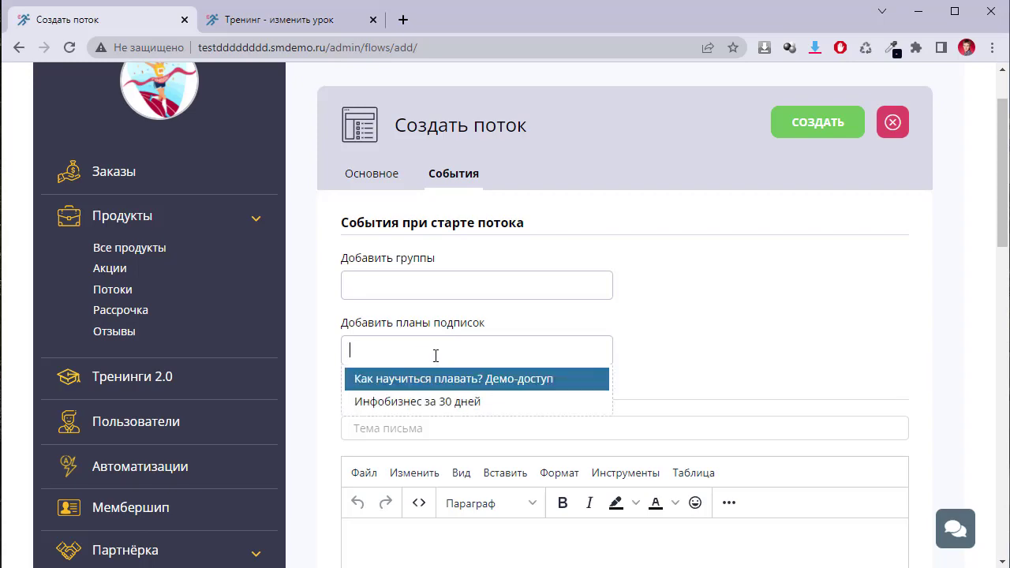
pyautogui.click(742, 359)
pyautogui.scroll(-3, 713, 384)
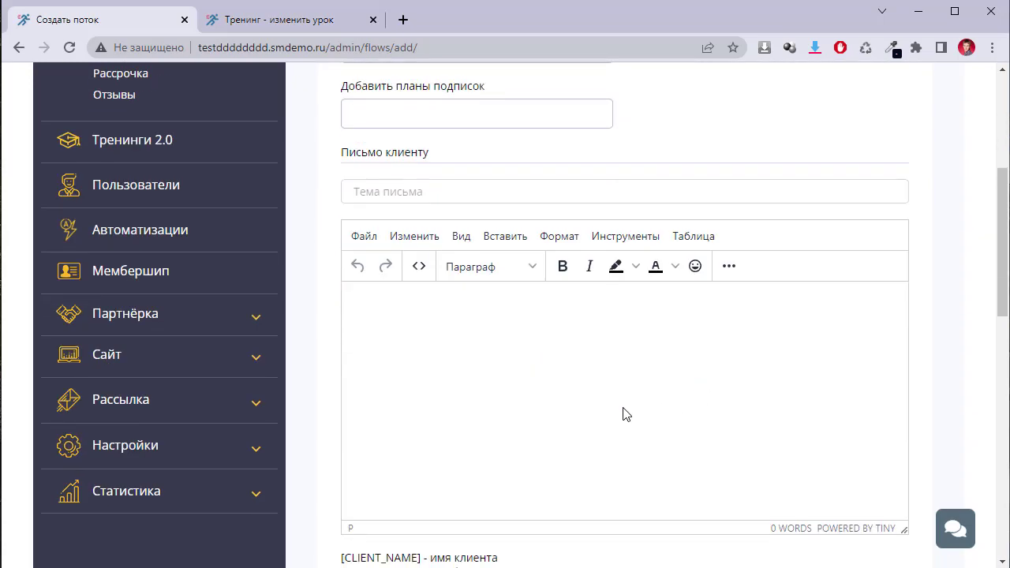
pyautogui.scroll(-3, 589, 409)
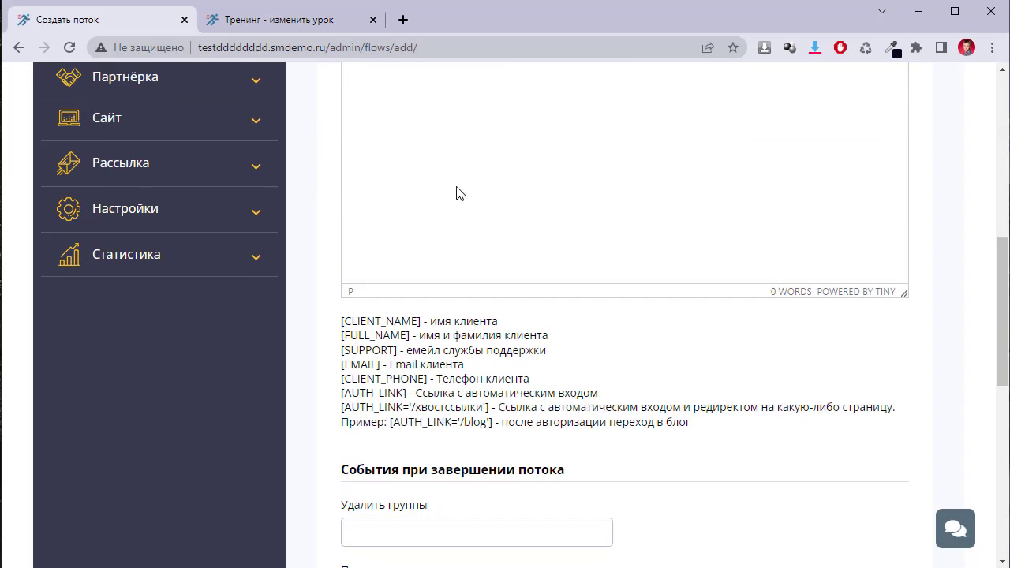
# Step: Review the new stream's main settings, including its products, user limit and period
pyautogui.scroll(6, 402, 185)
pyautogui.click(385, 258)
pyautogui.scroll(-5, 650, 390)
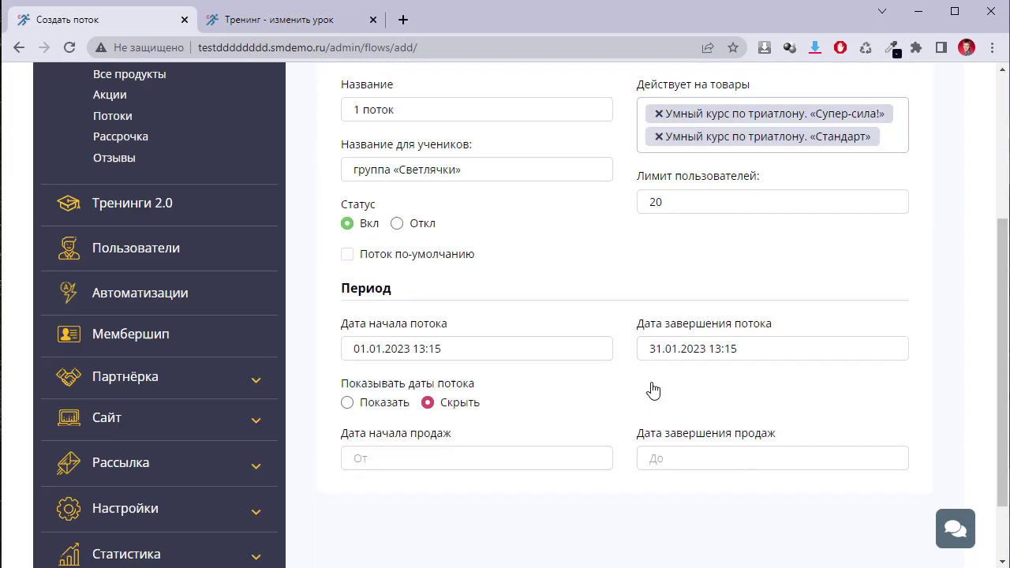
pyautogui.scroll(5, 699, 281)
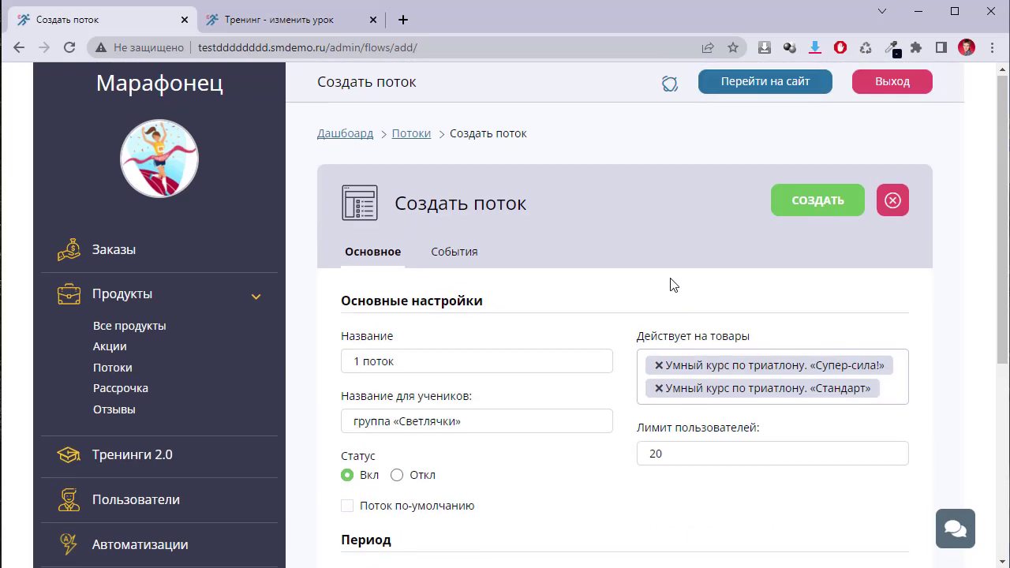
# Step: Examine the stream's completion events, with group removal and the client letter, and compare them with its start events
pyautogui.click(454, 266)
pyautogui.scroll(-9, 687, 379)
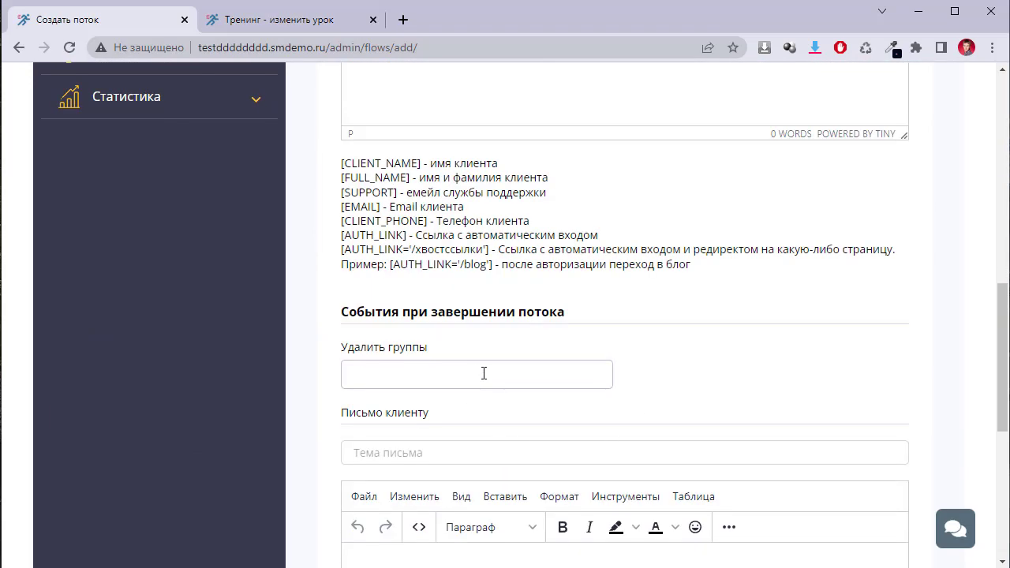
pyautogui.scroll(6, 478, 403)
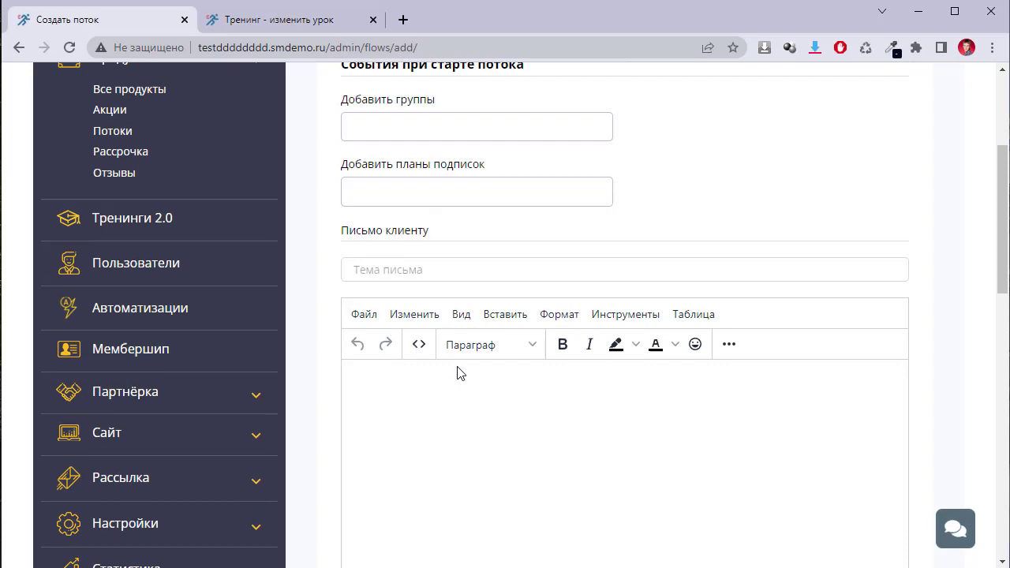
pyautogui.scroll(-6, 405, 438)
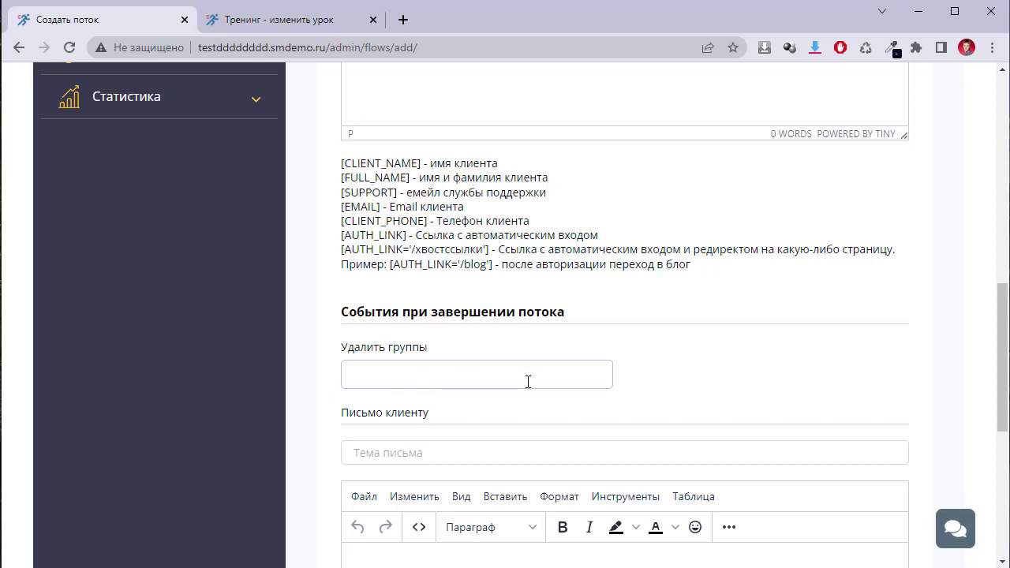
pyautogui.scroll(-2, 456, 452)
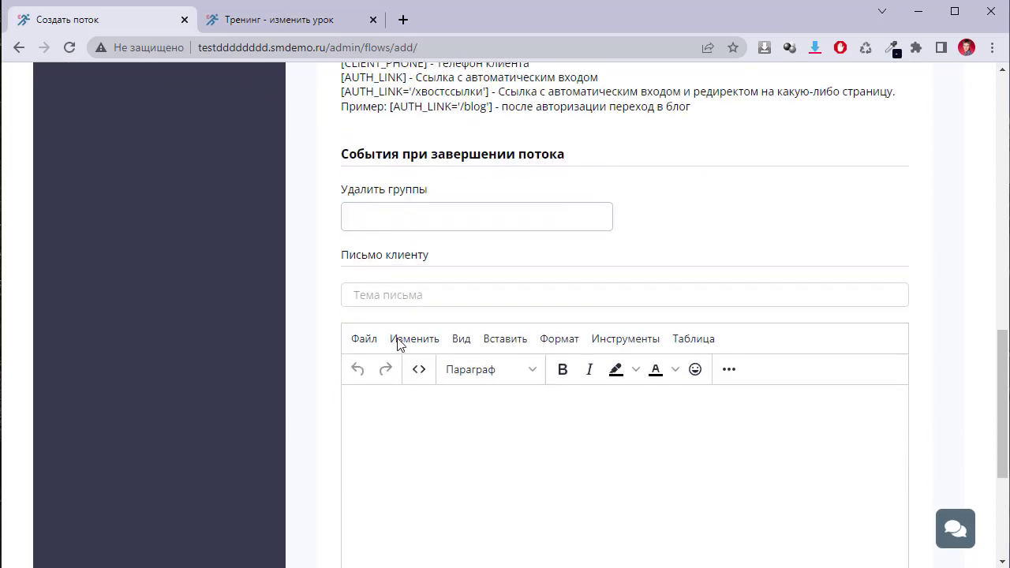
pyautogui.click(426, 295)
pyautogui.scroll(3, 889, 354)
pyautogui.scroll(6, 889, 354)
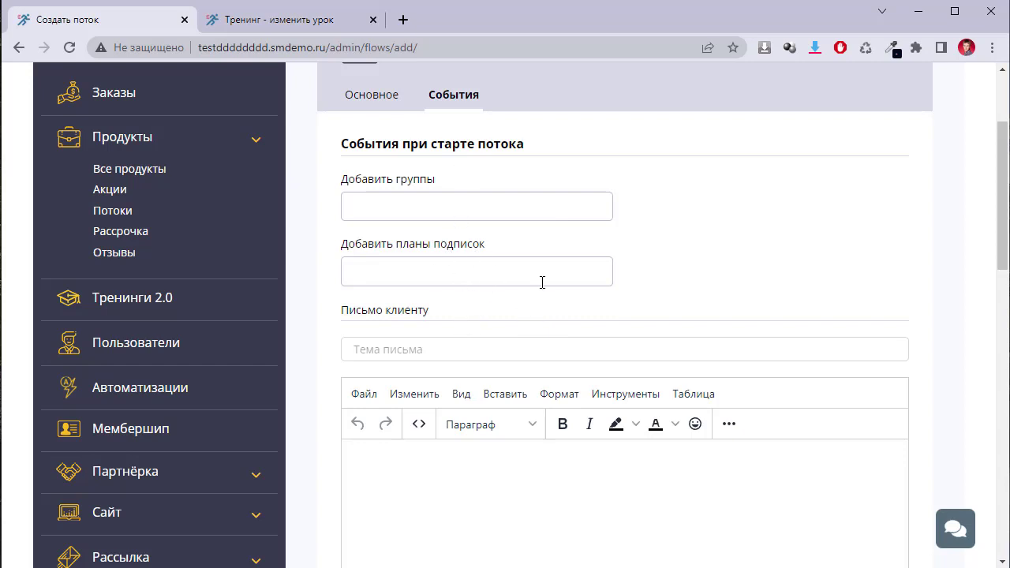
pyautogui.scroll(-3, 505, 303)
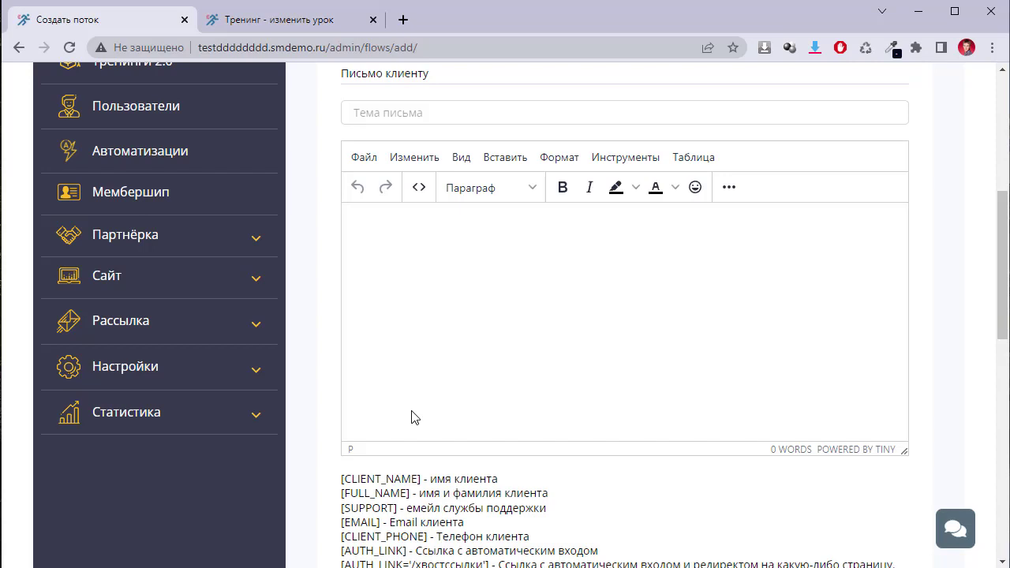
pyautogui.scroll(4, 411, 418)
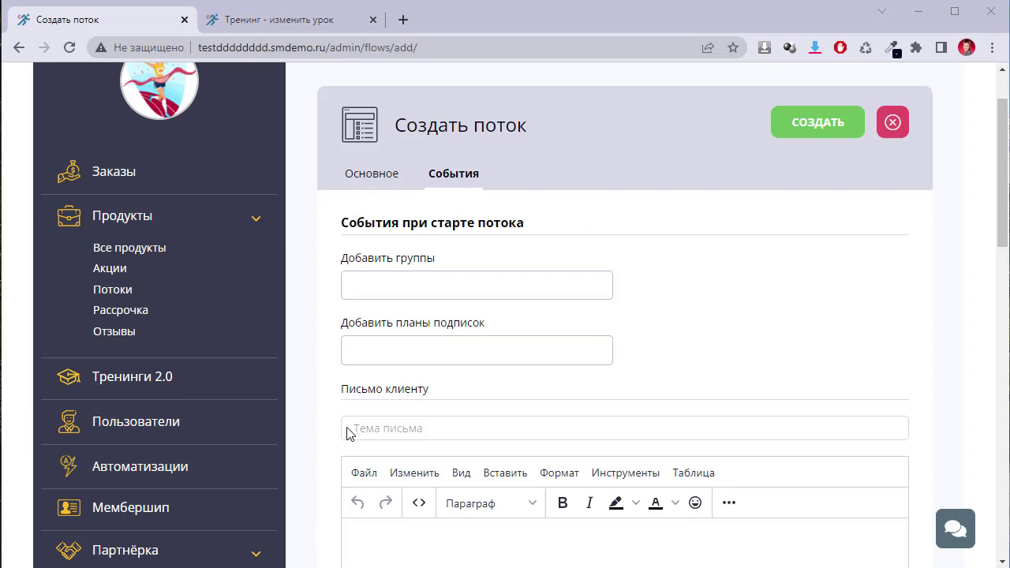
# Step: Make the stream dates visible ("Показать") and set the sales period from 01.12.2022 13:18 to 31.12.2022 13:18
pyautogui.click(395, 181)
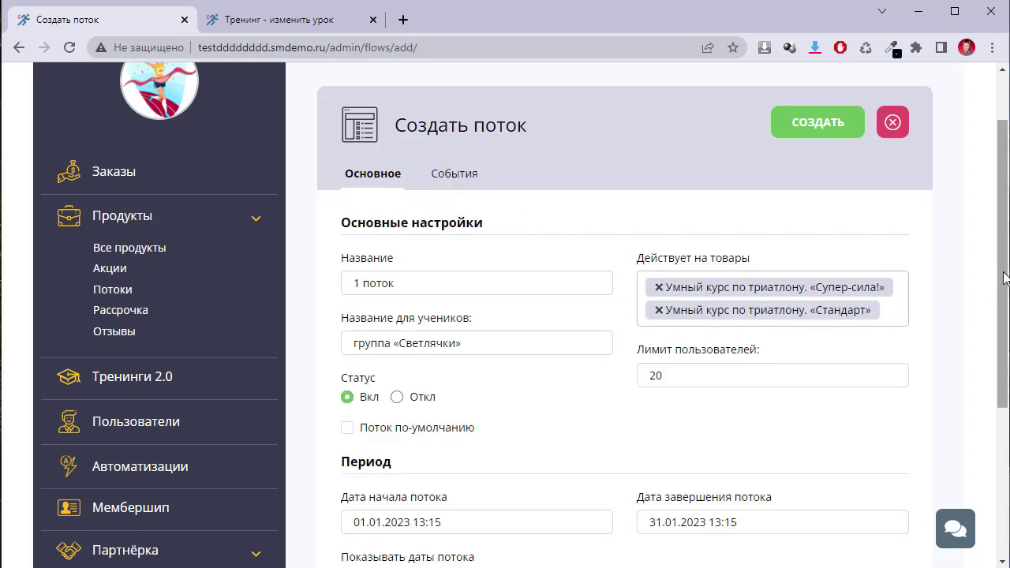
pyautogui.scroll(-2, 1005, 278)
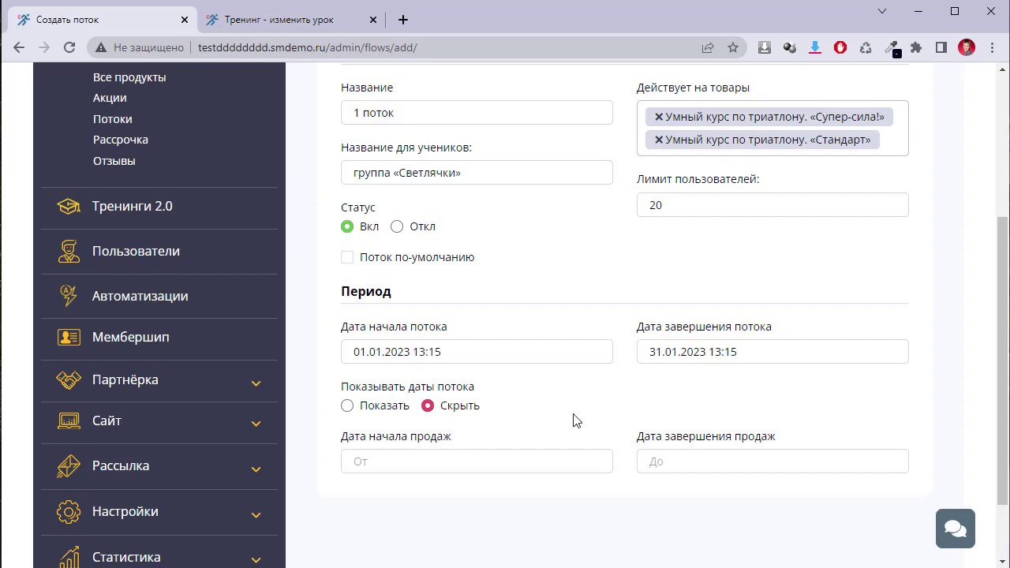
pyautogui.click(347, 407)
pyautogui.click(476, 468)
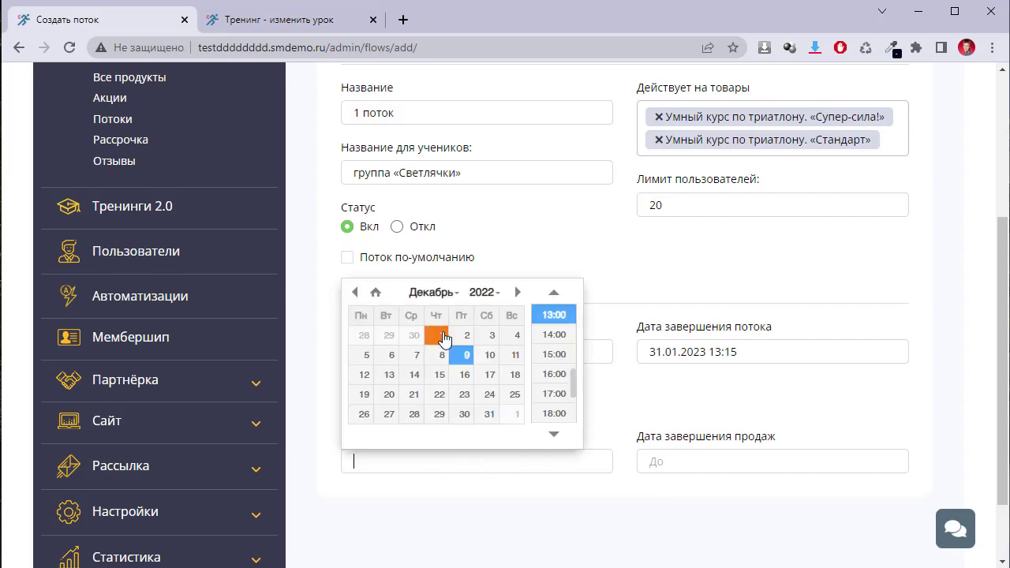
pyautogui.click(441, 336)
pyautogui.click(712, 469)
pyautogui.click(785, 414)
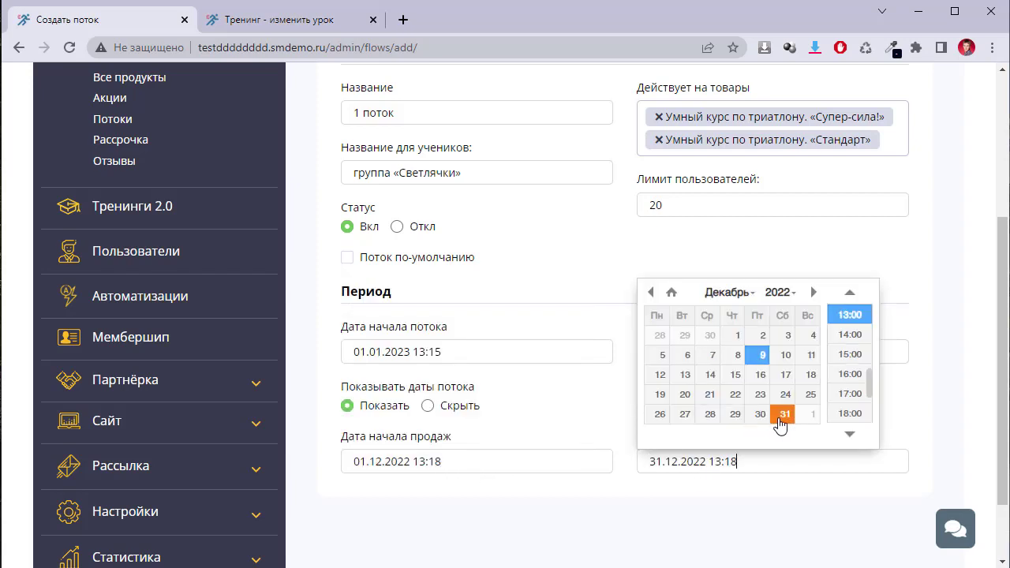
pyautogui.click(689, 521)
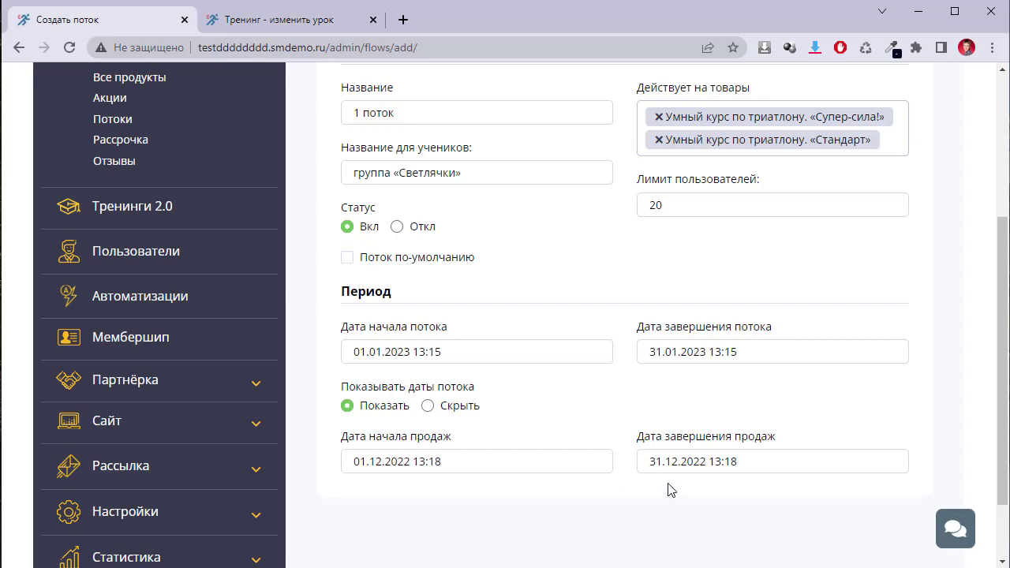
# Step: Create the stream "1 поток" and check its occupied and total places in the streams list
pyautogui.scroll(-2, 830, 478)
pyautogui.scroll(2, 1002, 505)
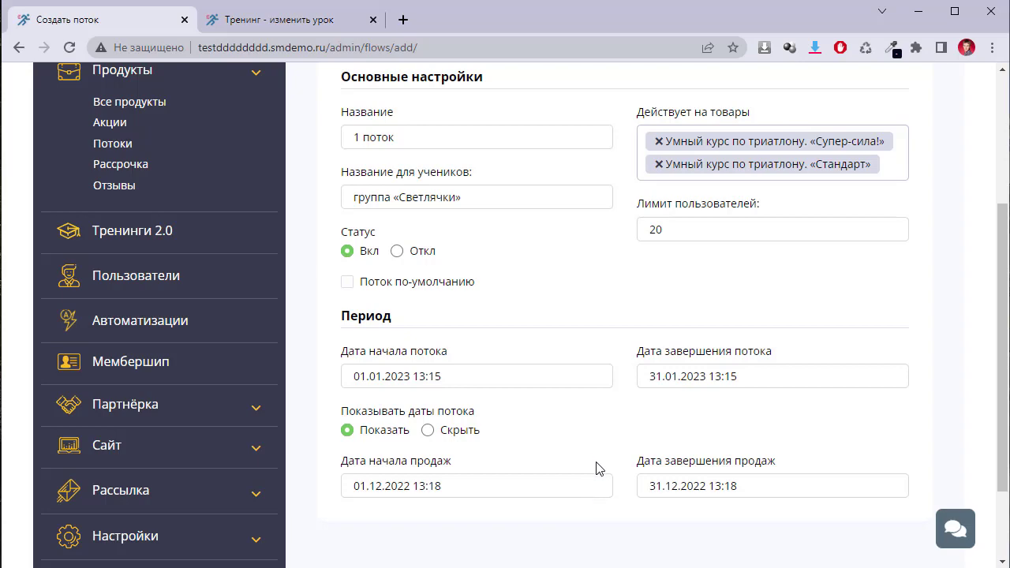
pyautogui.scroll(4, 596, 468)
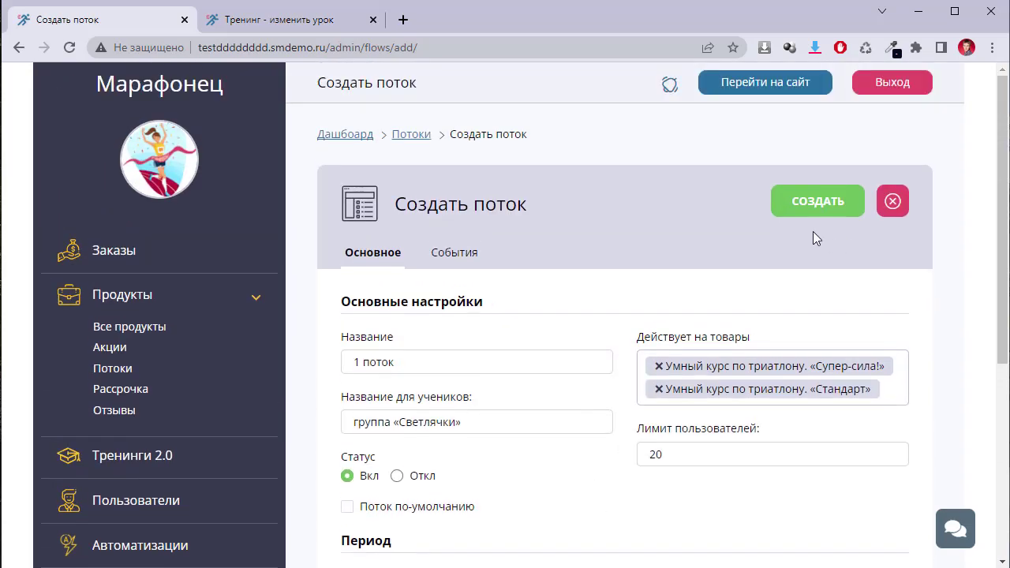
pyautogui.click(819, 208)
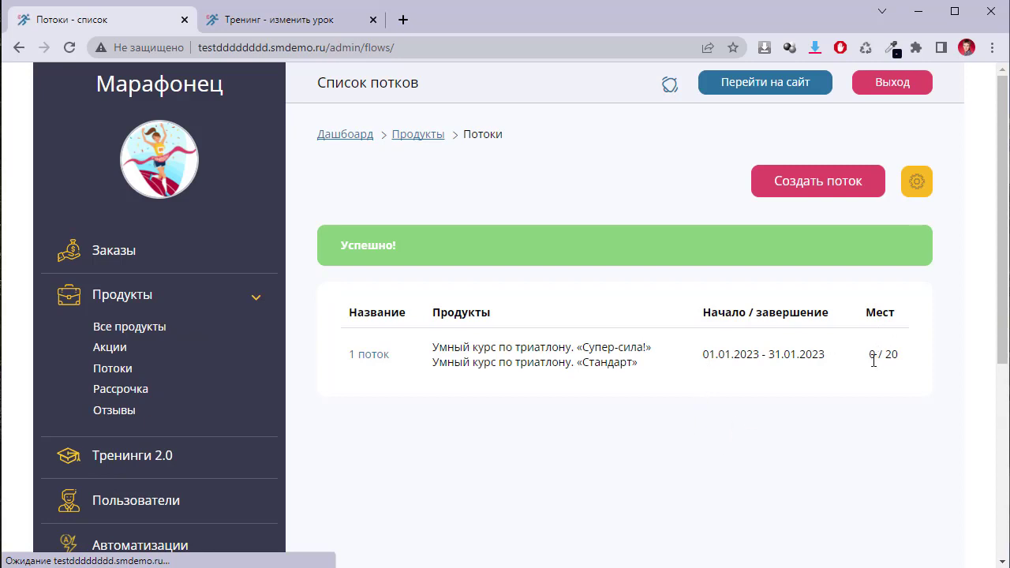
pyautogui.moveTo(895, 357); pyautogui.dragTo(901, 356)
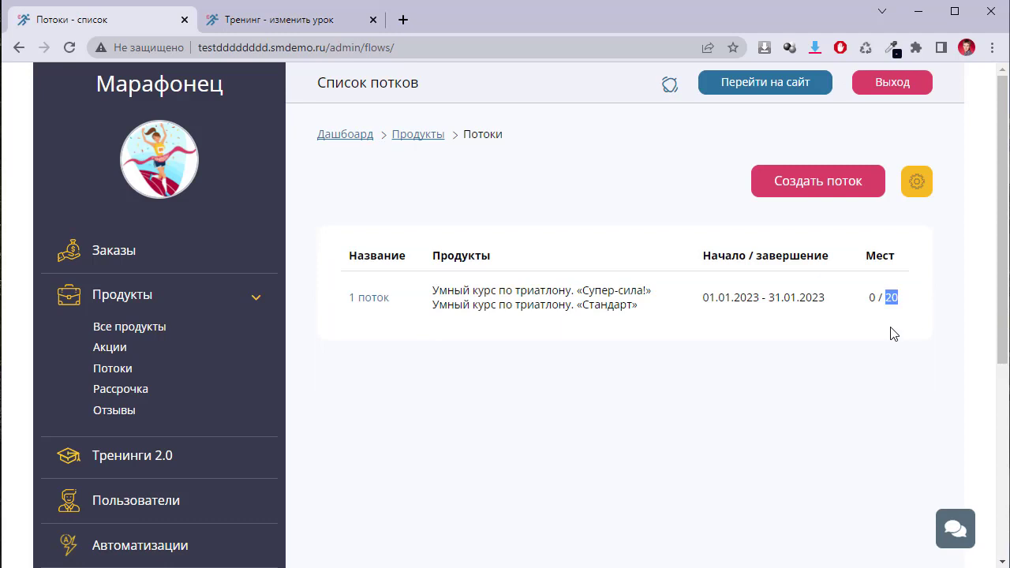
pyautogui.moveTo(880, 296); pyautogui.dragTo(869, 297)
# Step: Open the payment page of the product "Умный курс по триатлону. «Супер-сила!»" and go to the buyer's data form
pyautogui.click(149, 328)
pyautogui.scroll(-2, 479, 413)
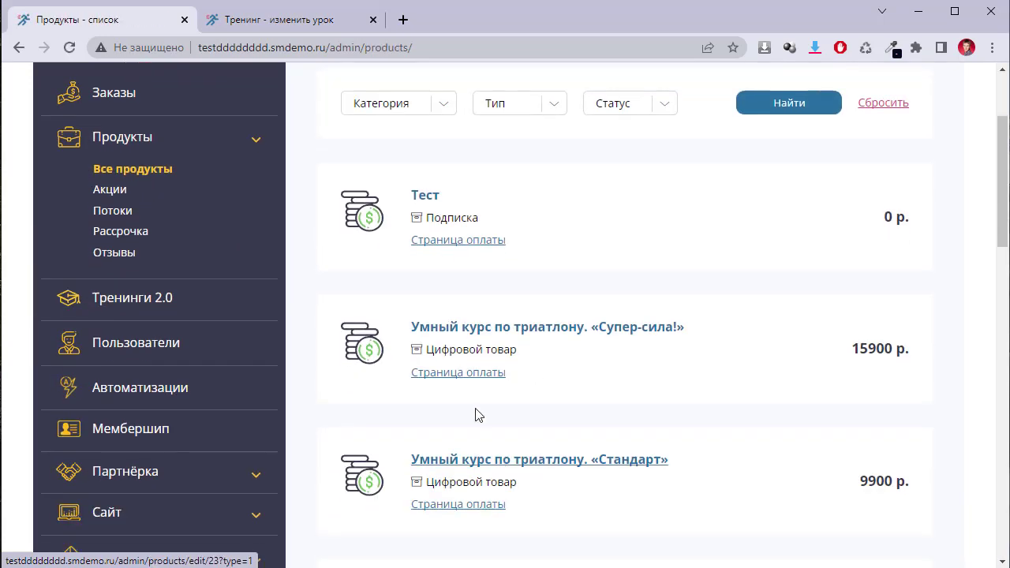
pyautogui.click(483, 377)
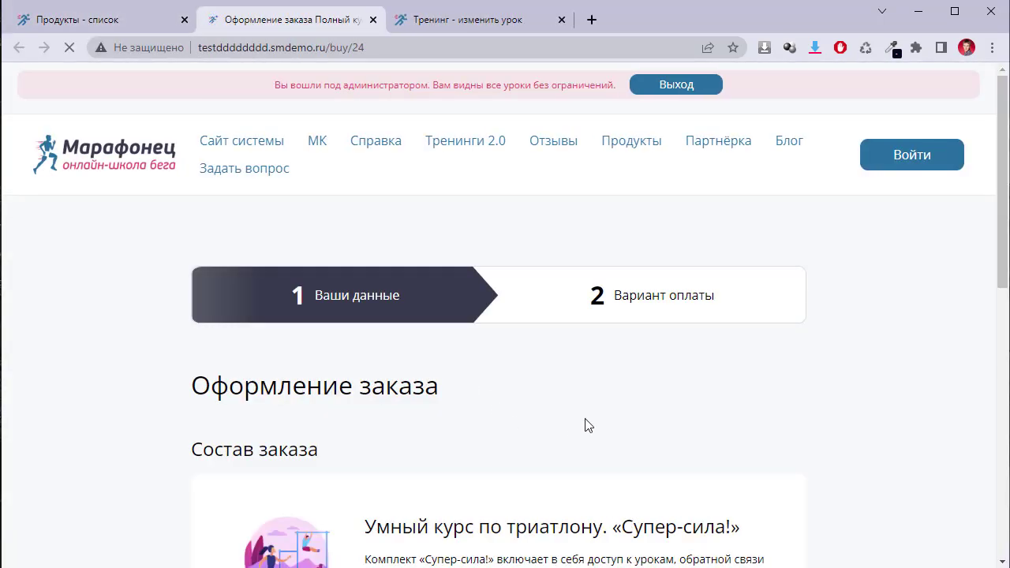
pyautogui.scroll(-1, 586, 424)
pyautogui.scroll(-4, 584, 424)
pyautogui.scroll(-2, 557, 450)
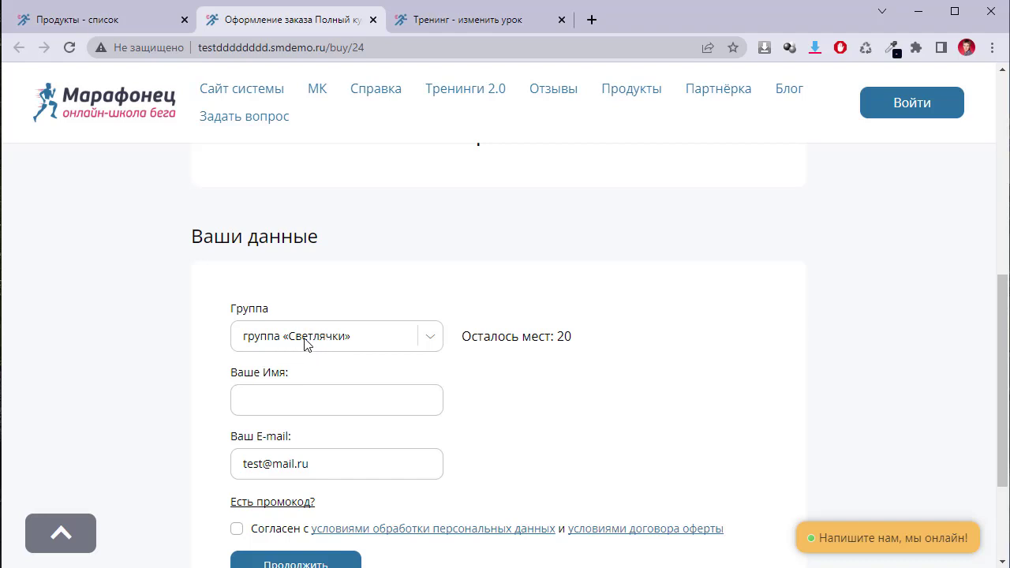
# Step: Highlight the remaining places shown for "группа «Светлячки»" in the order form
pyautogui.doubleClick(517, 339)
pyautogui.click(544, 342)
pyautogui.doubleClick(567, 336)
pyautogui.moveTo(468, 336); pyautogui.dragTo(570, 340)
pyautogui.click(580, 345)
pyautogui.moveTo(470, 338); pyautogui.dragTo(531, 338)
# Step: Enter the customer's name, agree to the data processing and offer terms, and submit the order
pyautogui.click(376, 405)
pyautogui.click(238, 529)
pyautogui.click(286, 562)
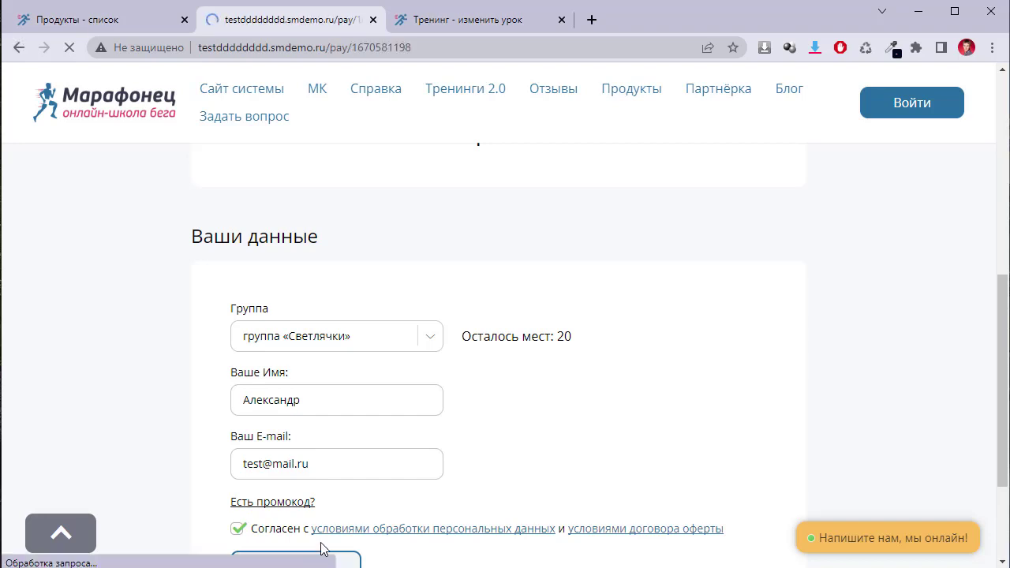
# Step: Examine the order's group and stream dates on the payment page and look through the payment options
pyautogui.scroll(-3, 363, 468)
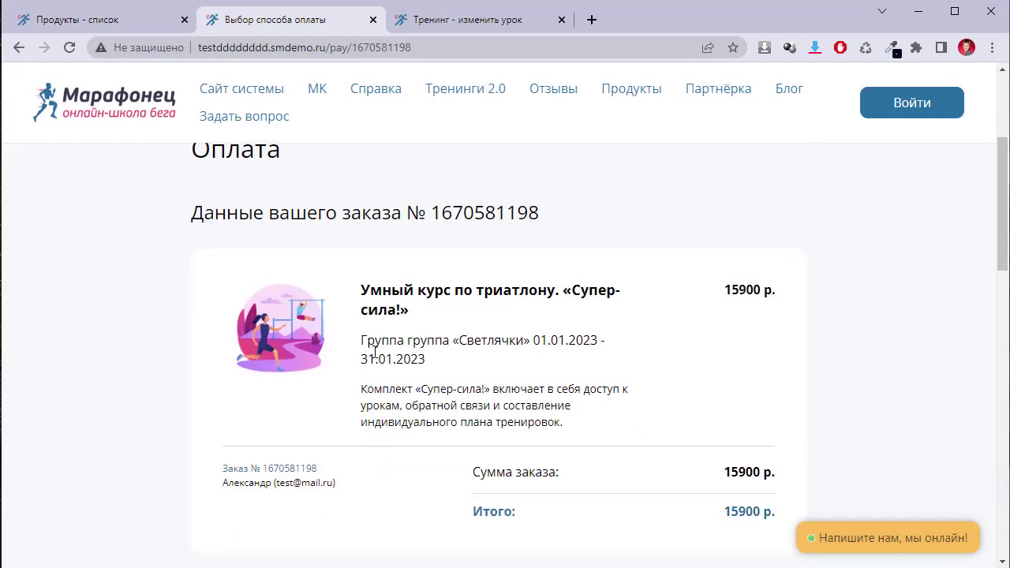
pyautogui.moveTo(364, 350); pyautogui.dragTo(565, 364)
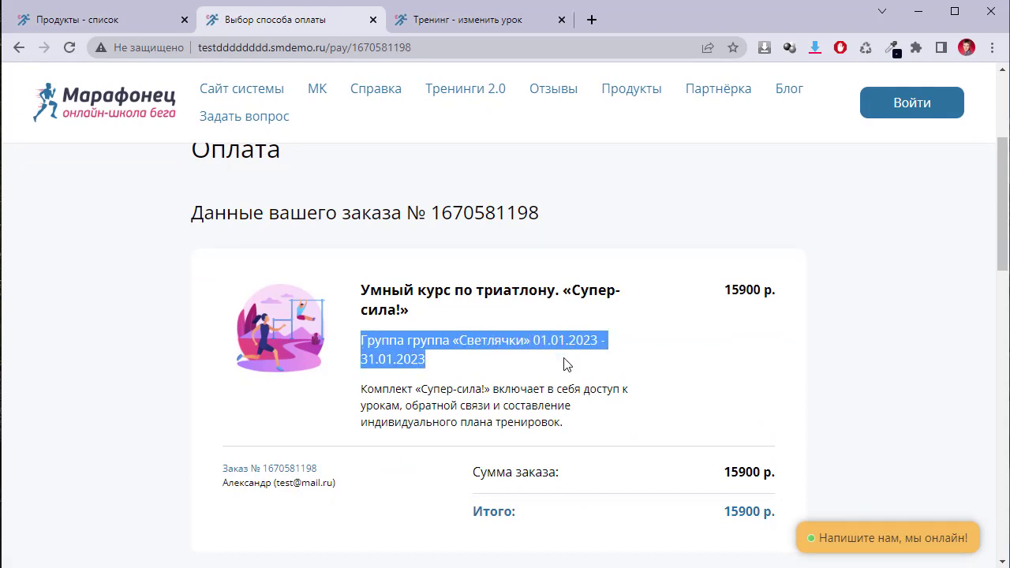
pyautogui.scroll(-4, 474, 407)
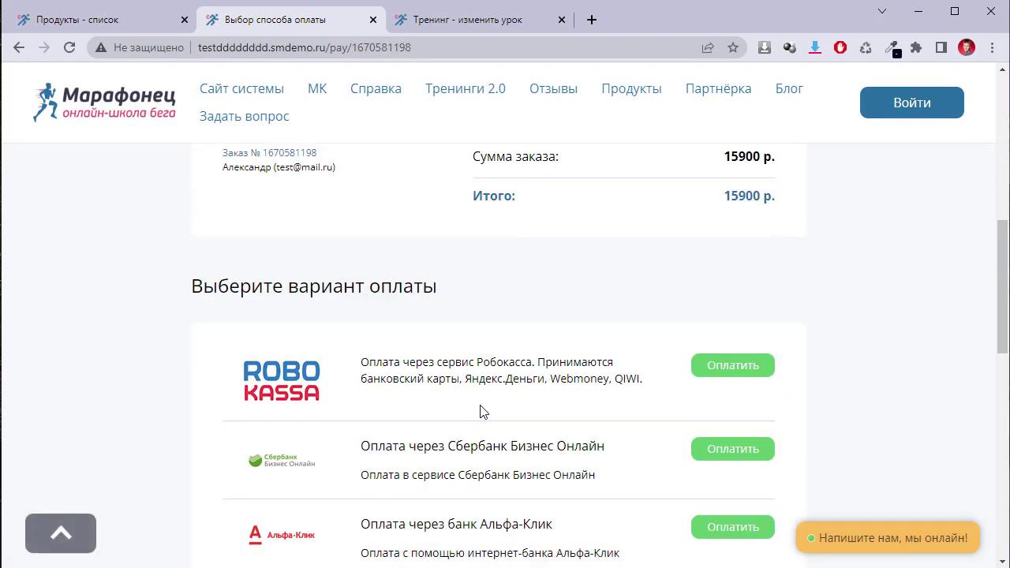
# Step: Open the new order in the admin area's orders and show the stream assigned to its product
pyautogui.click(117, 21)
pyautogui.scroll(1, 407, 338)
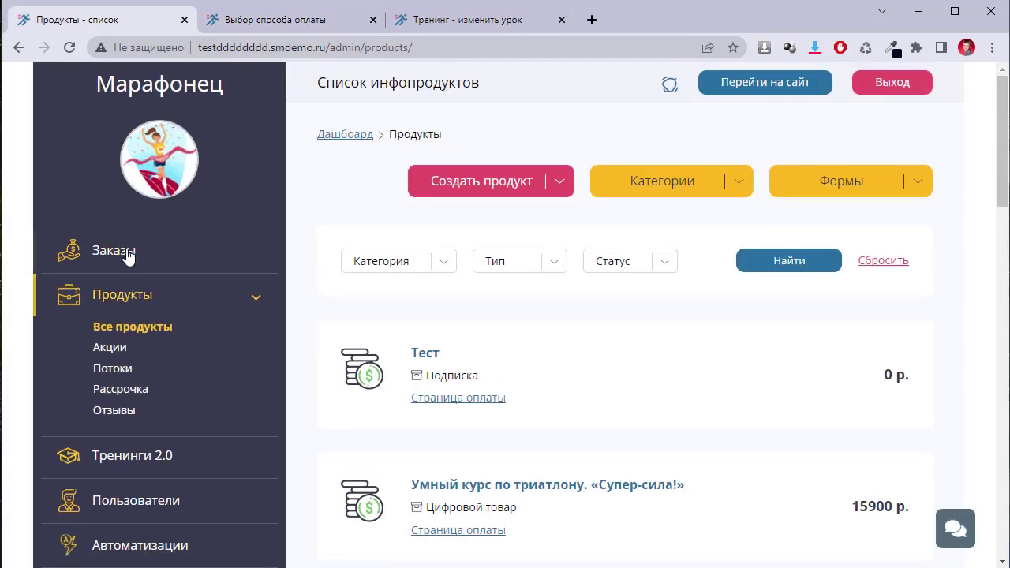
pyautogui.click(68, 251)
pyautogui.scroll(-2, 584, 419)
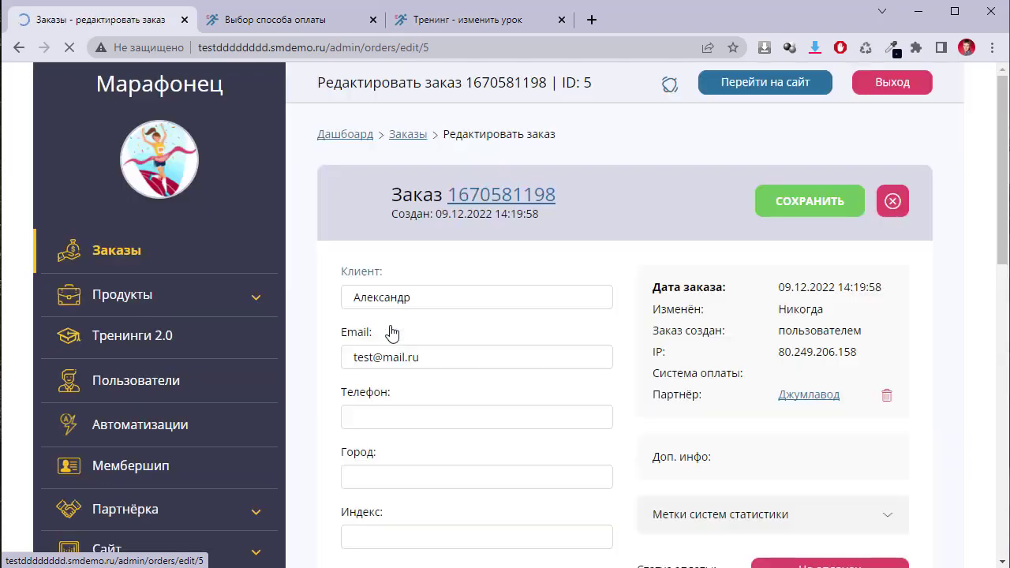
pyautogui.moveTo(998, 194); pyautogui.dragTo(987, 395)
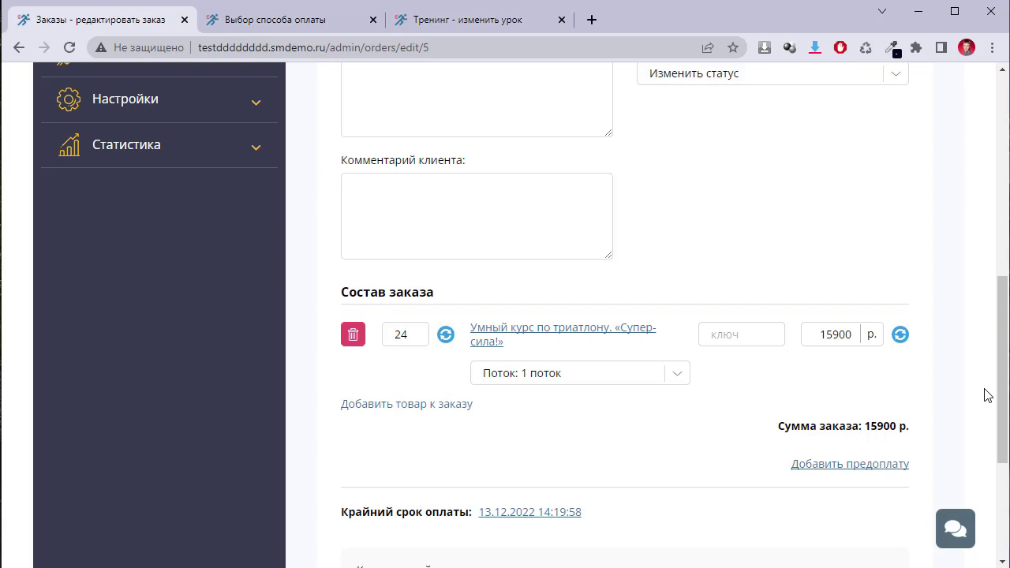
# Step: Keep "1 поток" as the stream of the order's product, change the order status to "Оплачен", save and review the order
pyautogui.click(683, 377)
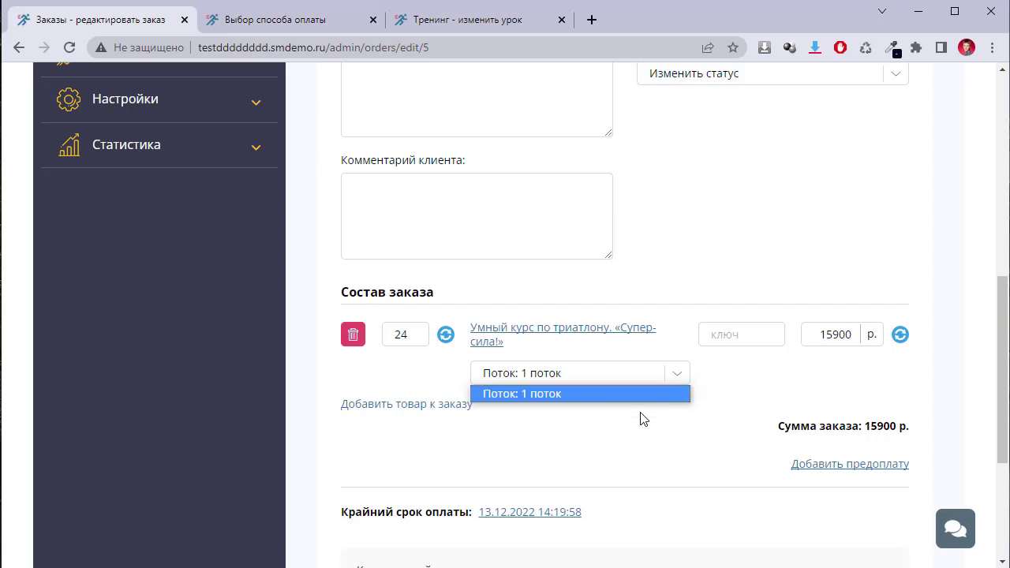
pyautogui.click(582, 396)
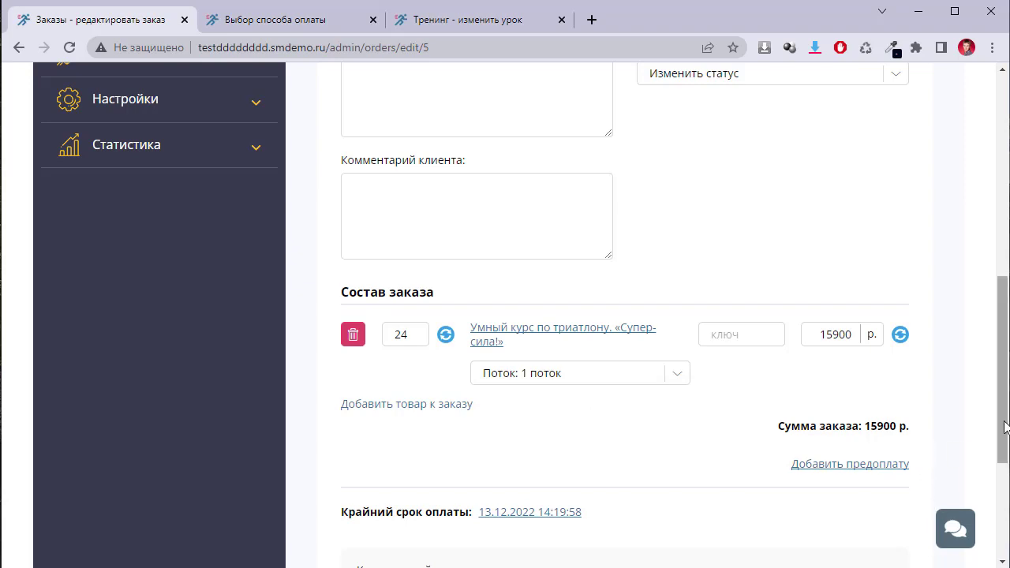
pyautogui.scroll(2, 986, 366)
pyautogui.click(705, 240)
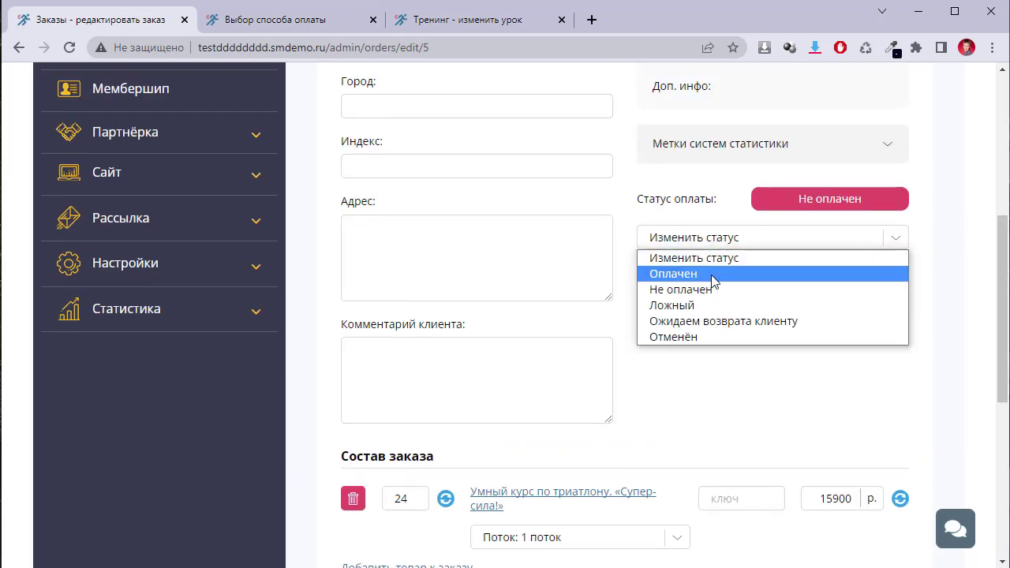
pyautogui.click(674, 274)
pyautogui.scroll(5, 829, 354)
pyautogui.click(797, 207)
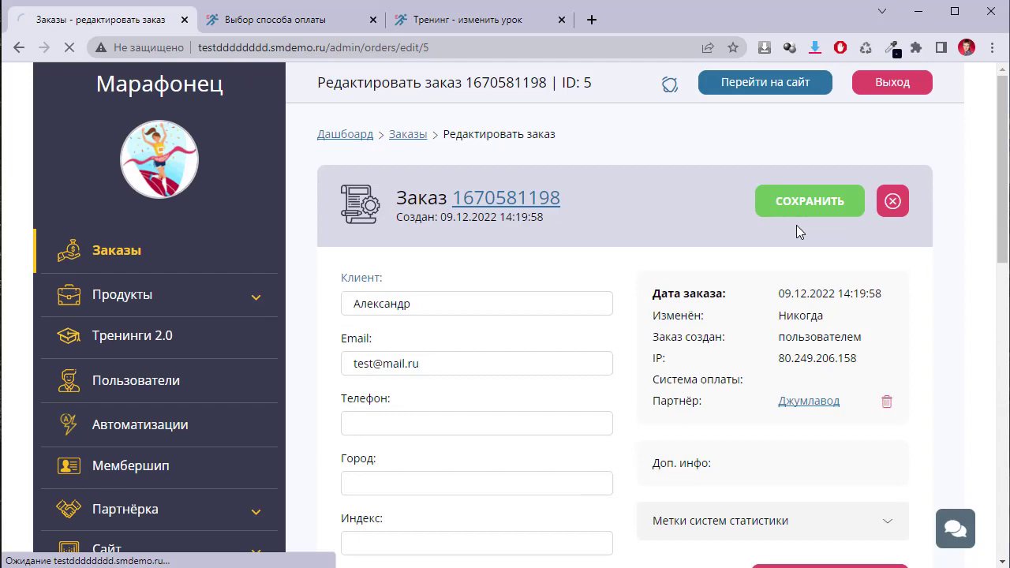
pyautogui.scroll(-8, 800, 410)
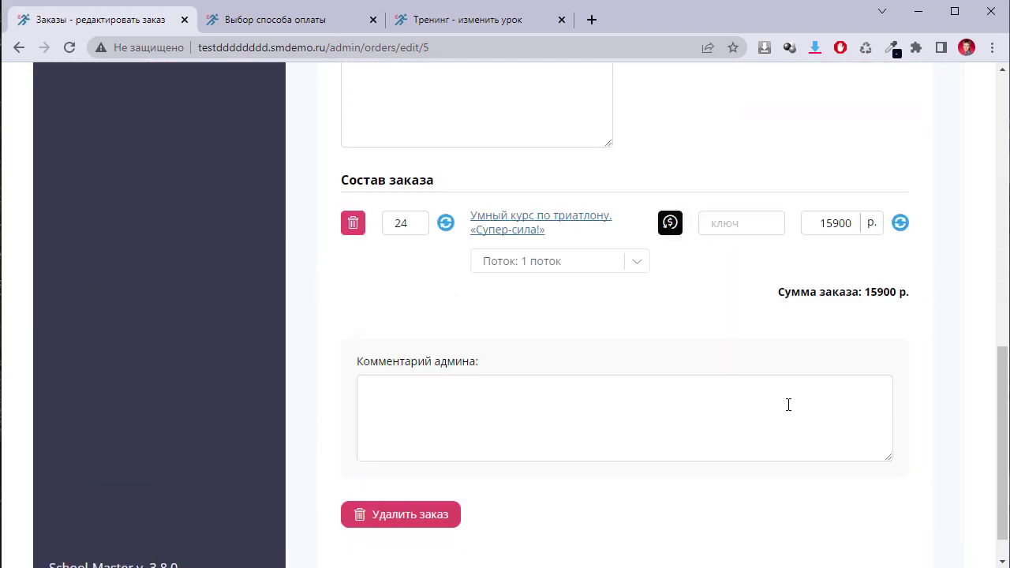
pyautogui.scroll(4, 666, 383)
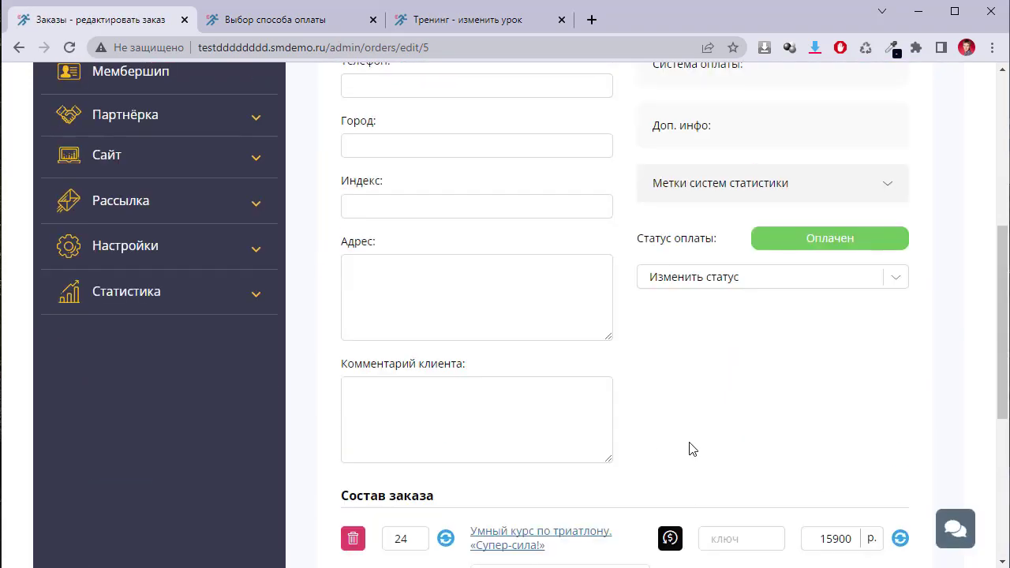
pyautogui.scroll(5, 674, 453)
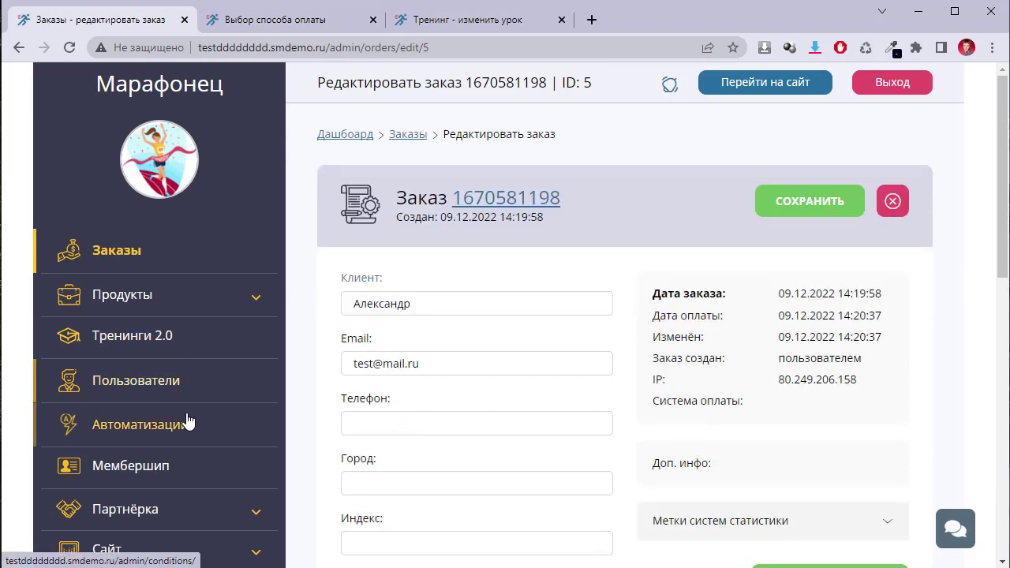
# Step: Filter the orders list with a new selection whose condition "Поток" is "1 поток", and review the matching orders
pyautogui.click(419, 134)
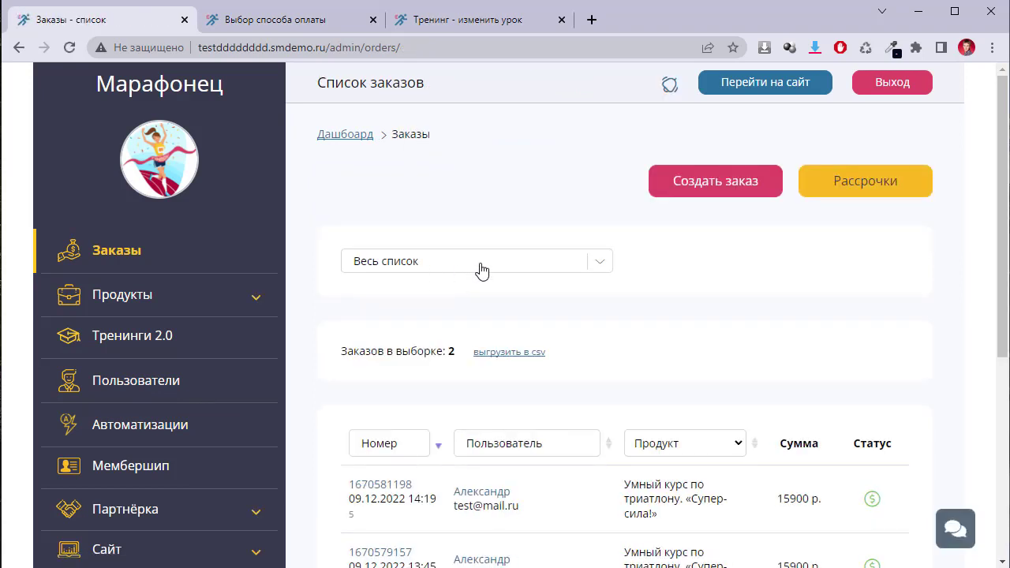
pyautogui.click(500, 270)
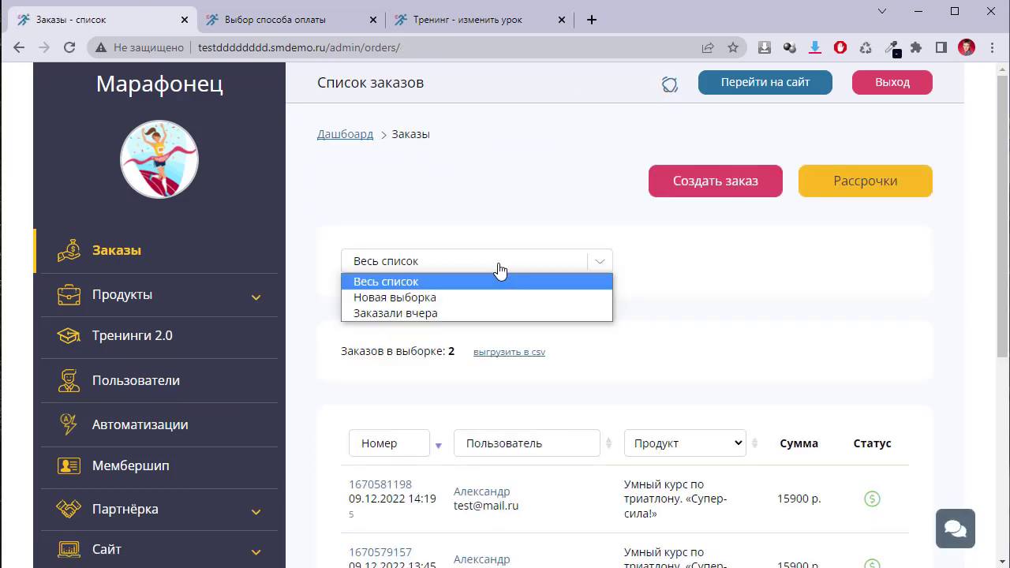
pyautogui.click(419, 299)
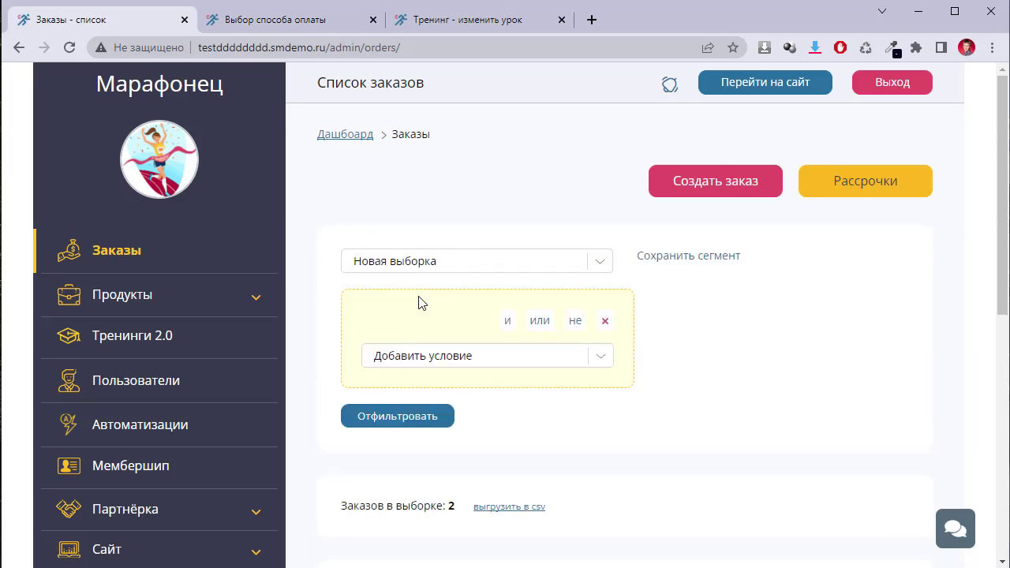
pyautogui.click(476, 361)
pyautogui.scroll(-5, 718, 435)
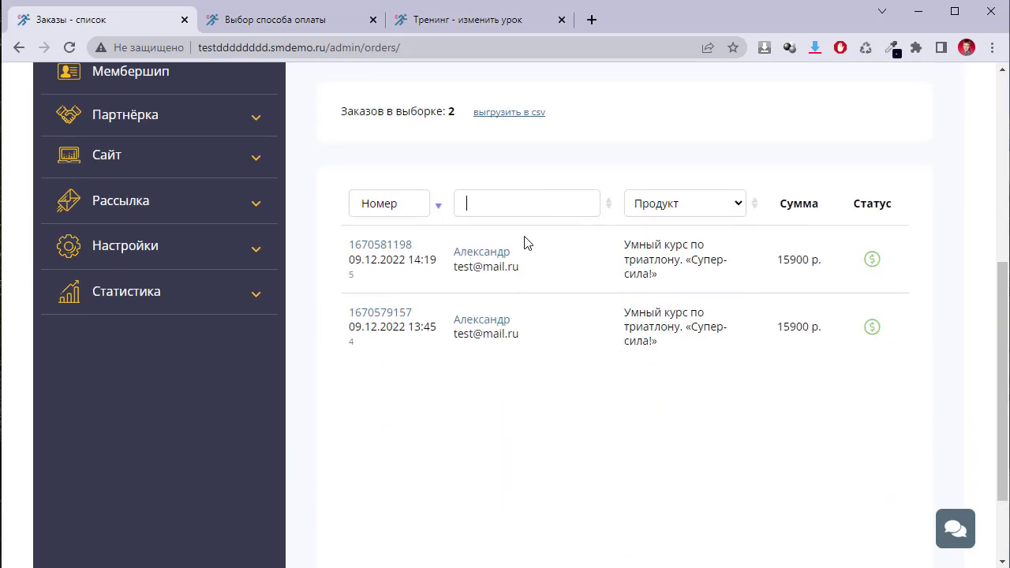
pyautogui.scroll(2, 458, 181)
pyautogui.click(461, 125)
pyautogui.click(433, 439)
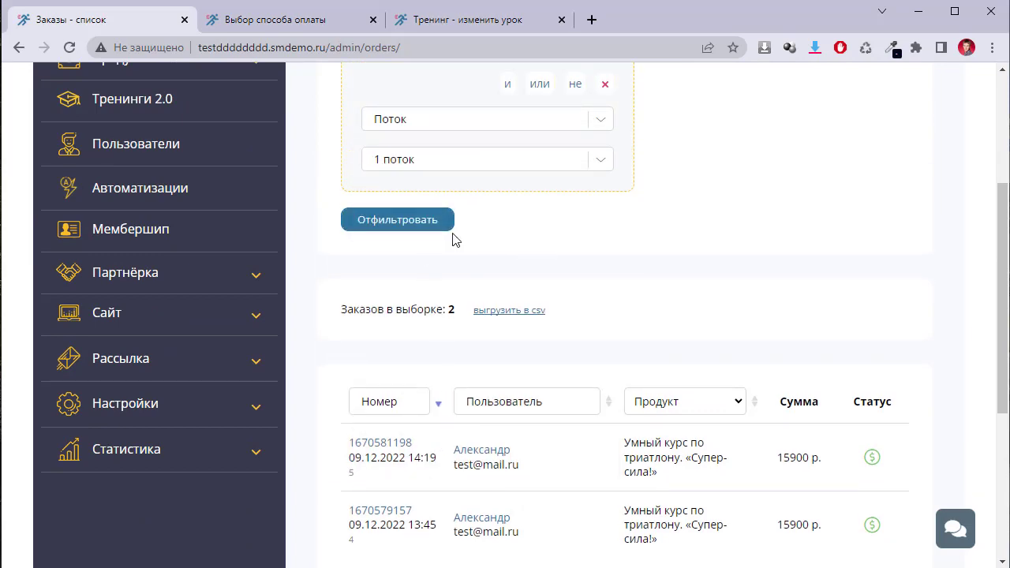
pyautogui.click(419, 221)
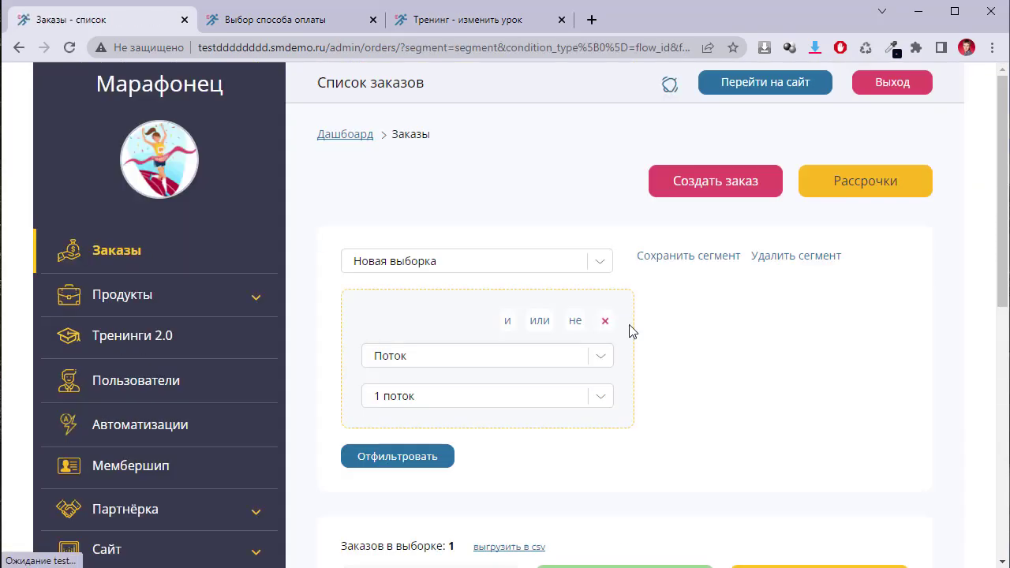
pyautogui.scroll(-1, 678, 362)
pyautogui.scroll(3, 692, 378)
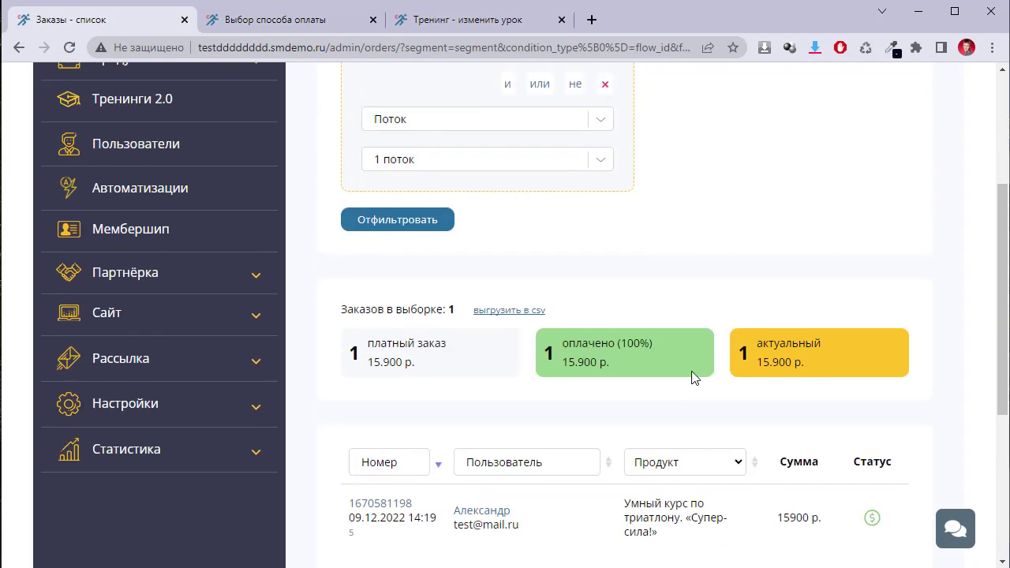
# Step: Add an "и" condition "Статус оплаты заказа" equal to "Оплачен" to the order selection, filter, and review the results and available conditions
pyautogui.scroll(2, 545, 245)
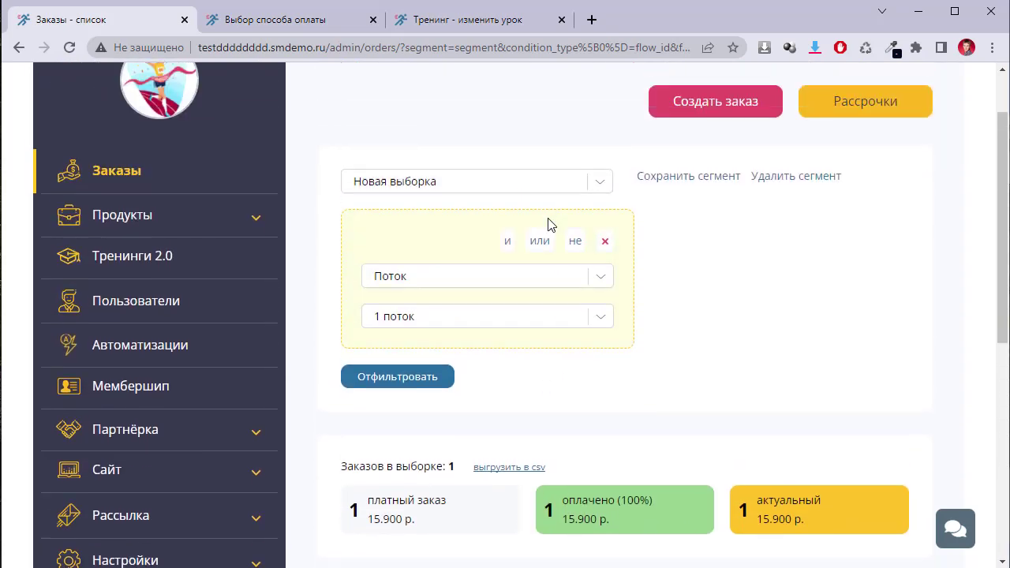
pyautogui.click(509, 251)
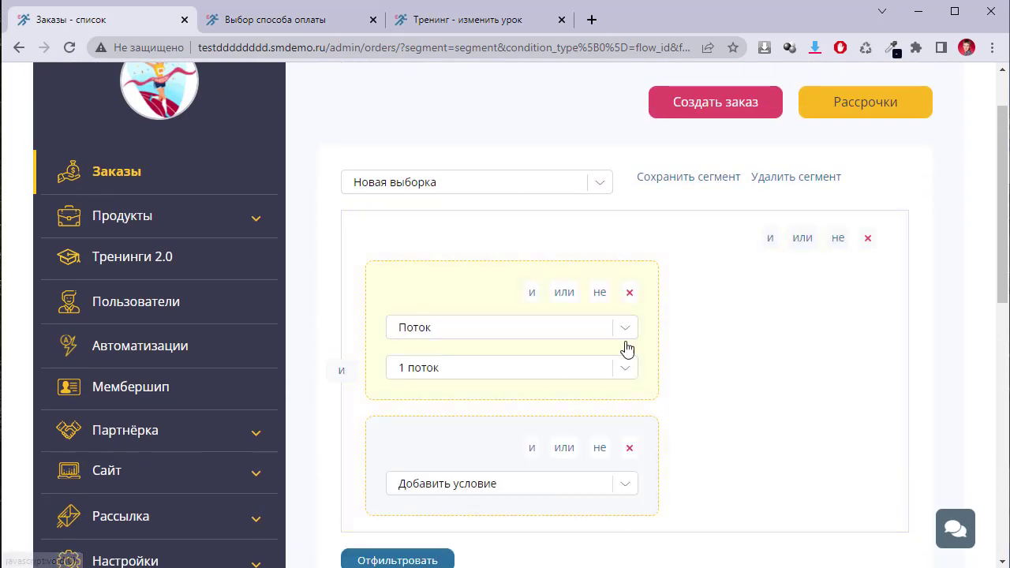
pyautogui.scroll(-2, 514, 330)
pyautogui.click(482, 325)
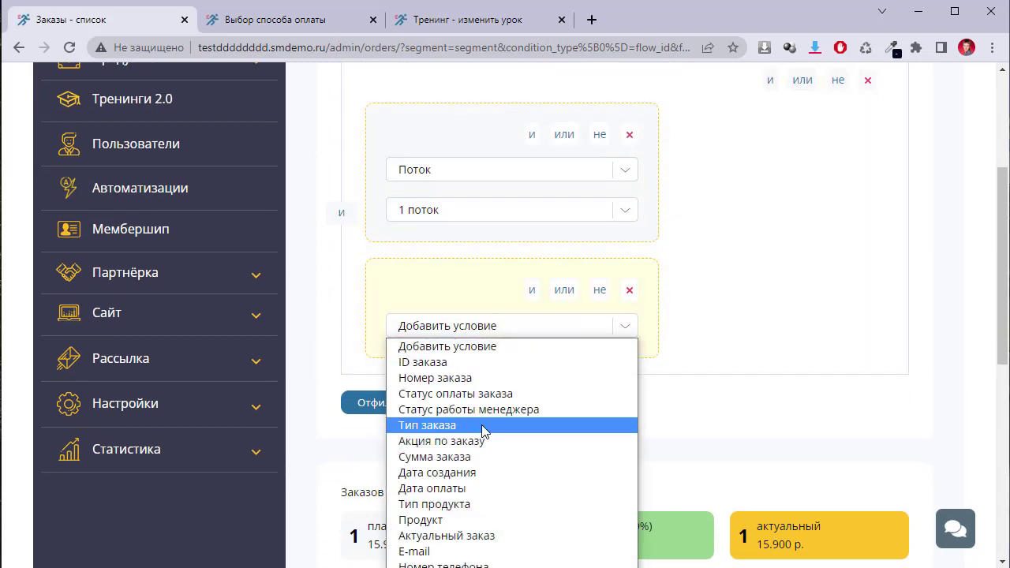
pyautogui.click(477, 395)
pyautogui.click(476, 367)
pyautogui.click(513, 404)
pyautogui.click(409, 452)
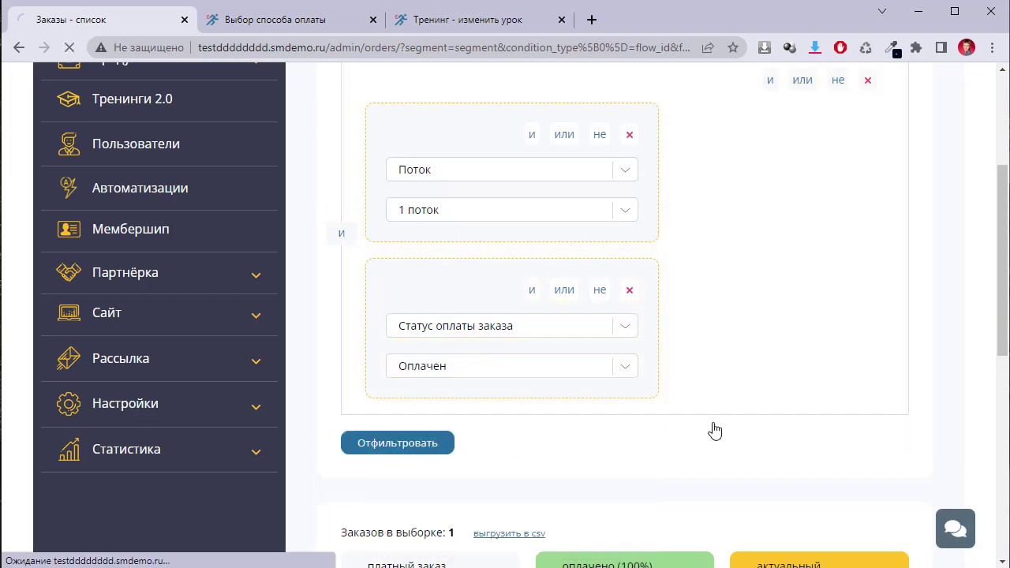
pyautogui.scroll(-3, 715, 429)
pyautogui.scroll(-4, 715, 428)
pyautogui.scroll(10, 716, 426)
pyautogui.scroll(-3, 553, 428)
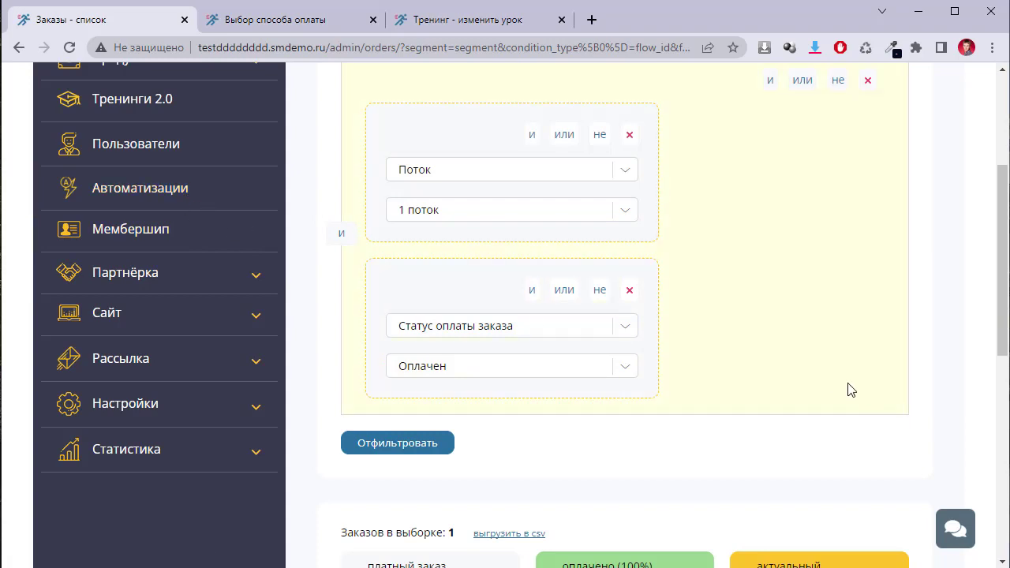
pyautogui.scroll(2, 724, 386)
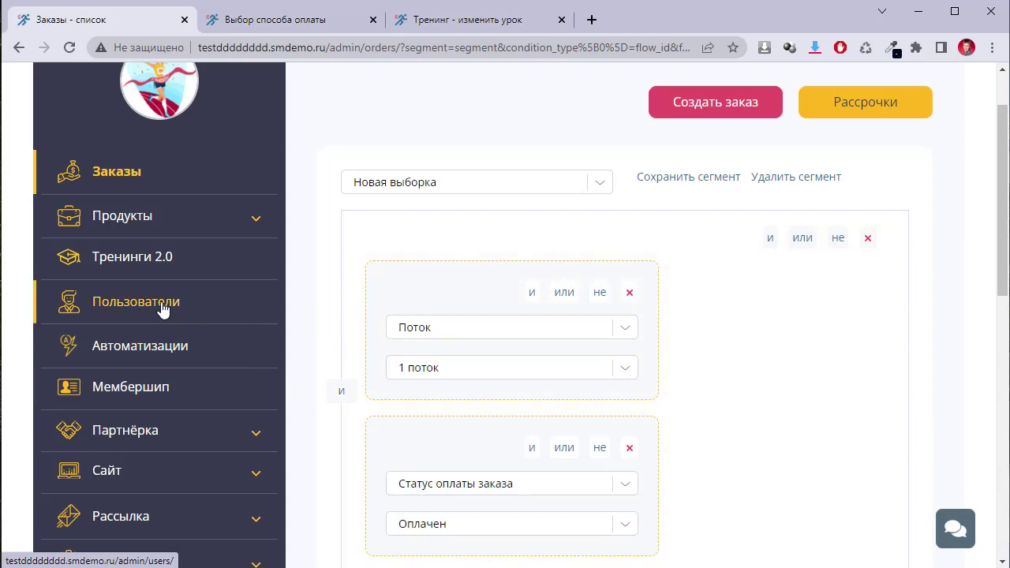
pyautogui.click(624, 337)
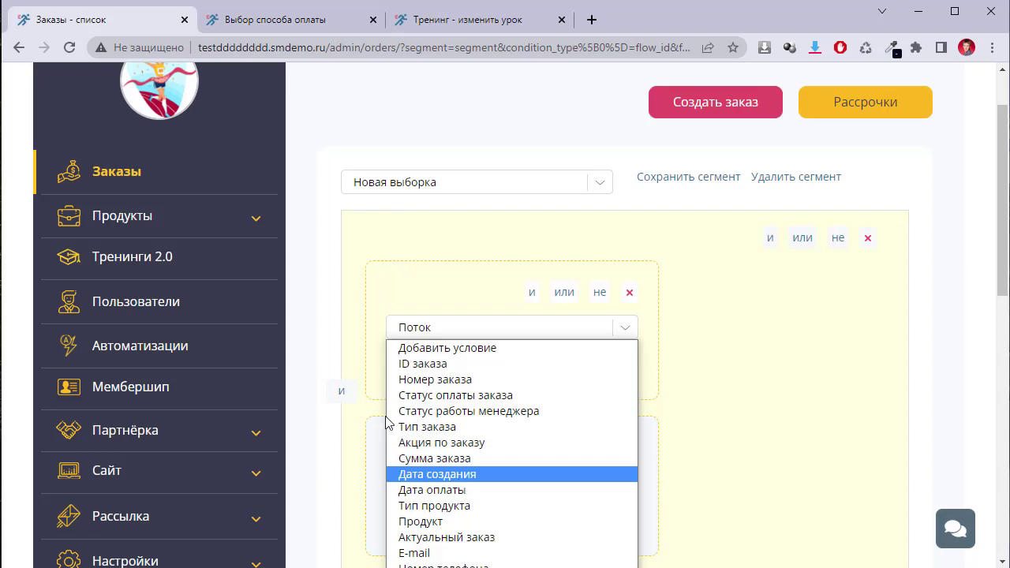
# Step: Set up a new selection in the users list with the condition "Поток" set to "1 поток"
pyautogui.click(183, 320)
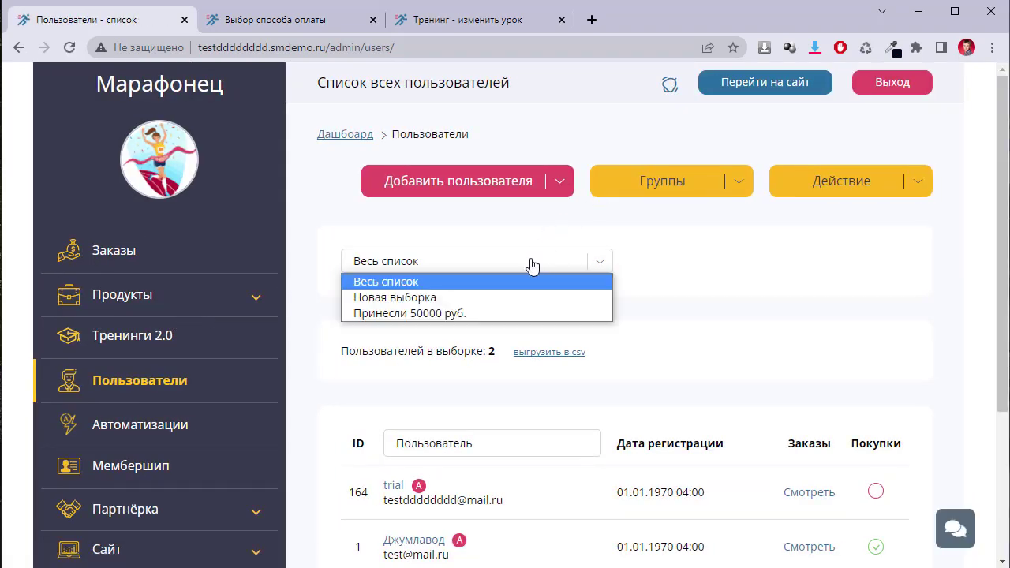
pyautogui.click(442, 298)
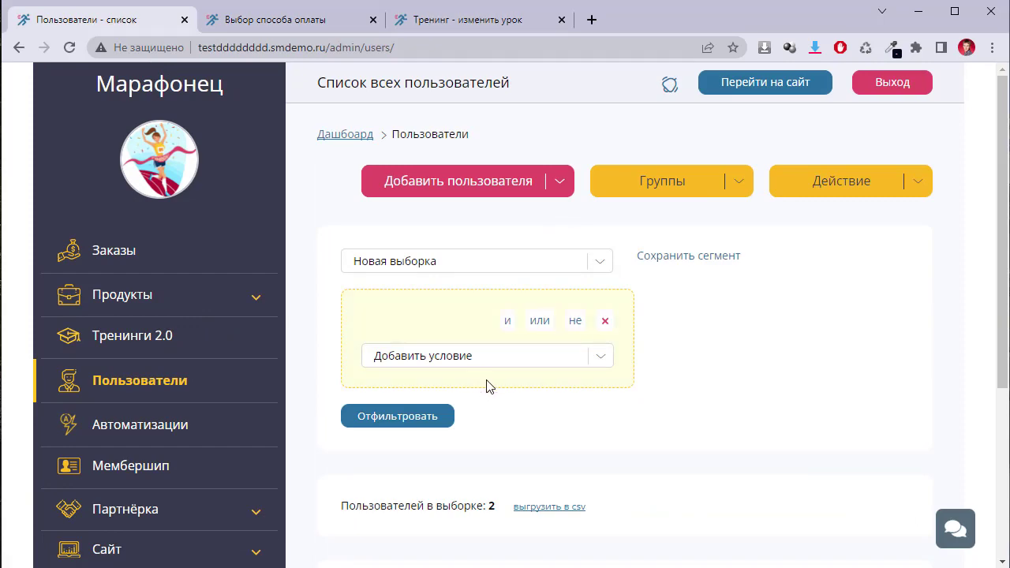
pyautogui.click(472, 363)
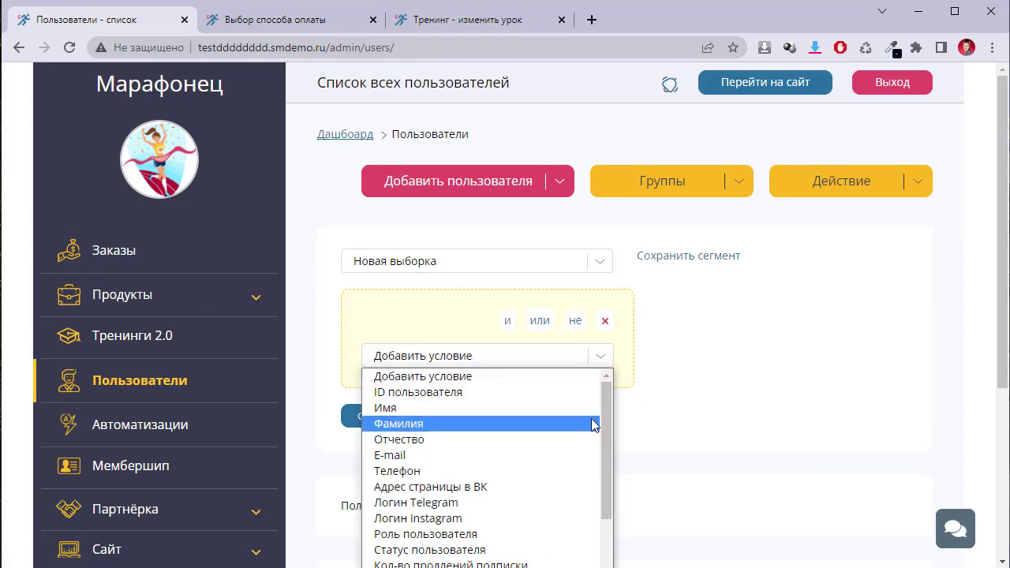
pyautogui.scroll(-3, 755, 397)
pyautogui.click(600, 125)
pyautogui.moveTo(606, 224); pyautogui.dragTo(577, 395)
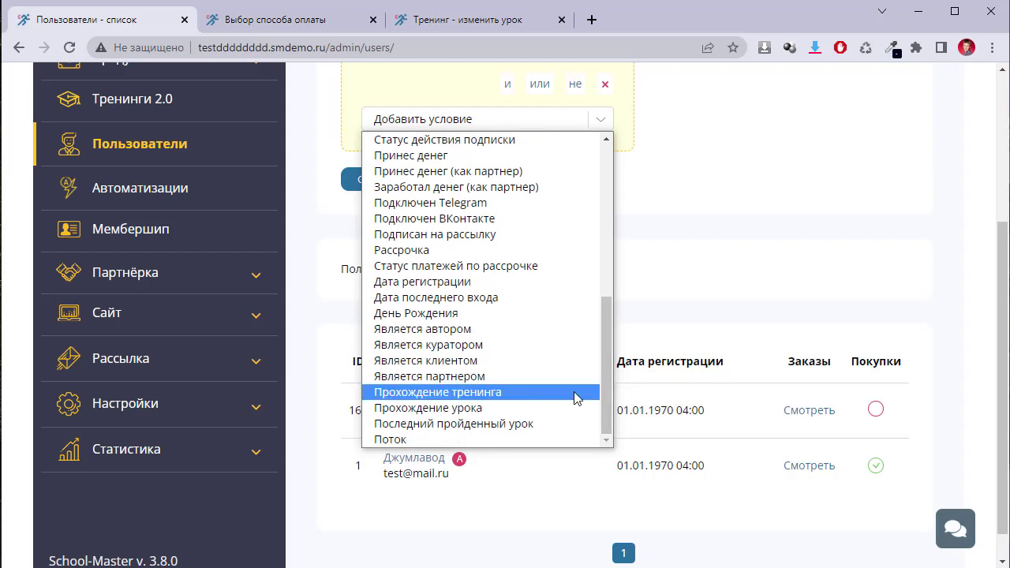
pyautogui.click(477, 440)
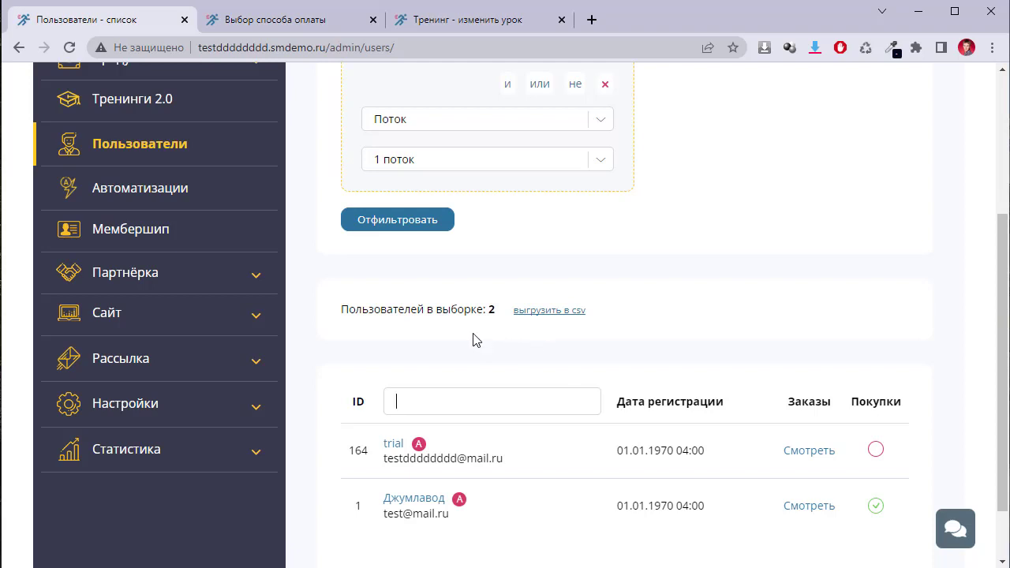
pyautogui.scroll(2, 519, 368)
pyautogui.click(430, 382)
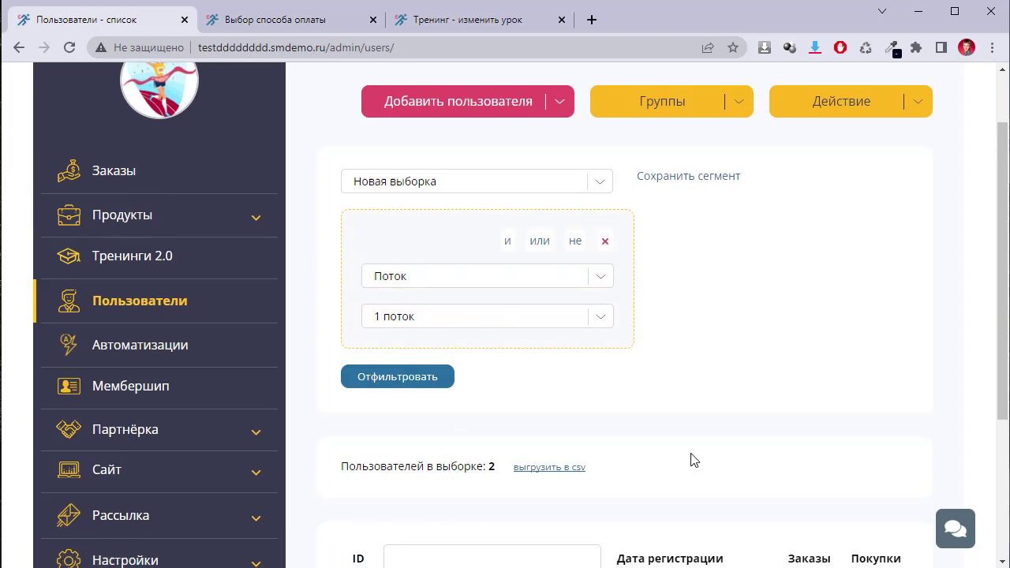
# Step: Open the streams of the user with ID 1 and examine the status options for "1 поток"
pyautogui.scroll(-2, 691, 489)
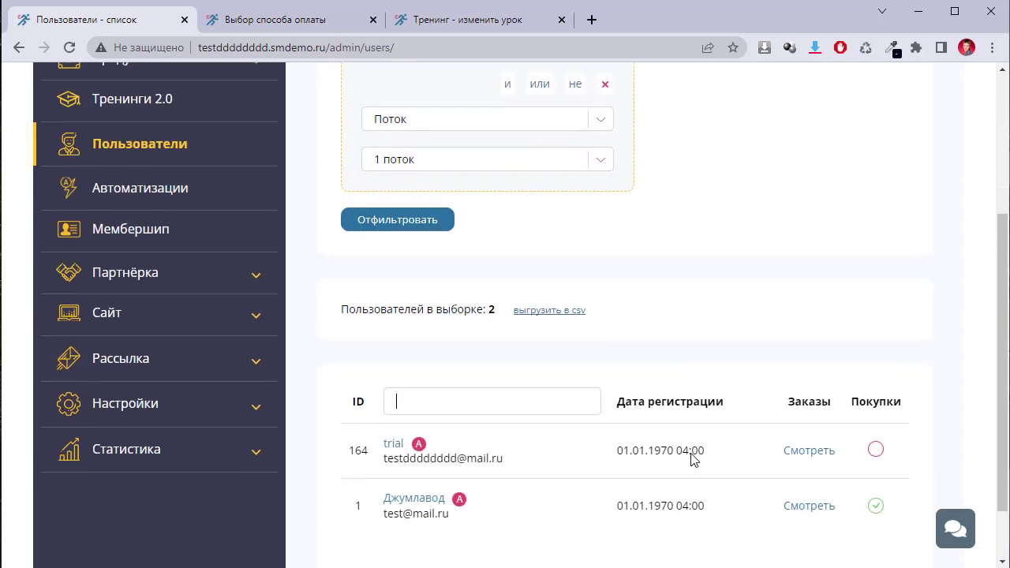
pyautogui.click(421, 505)
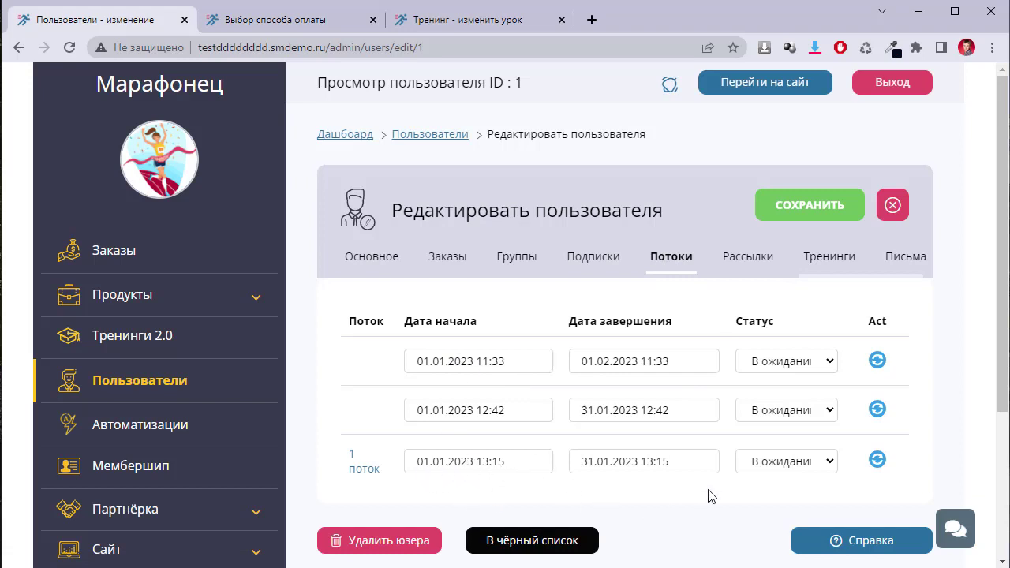
pyautogui.click(814, 465)
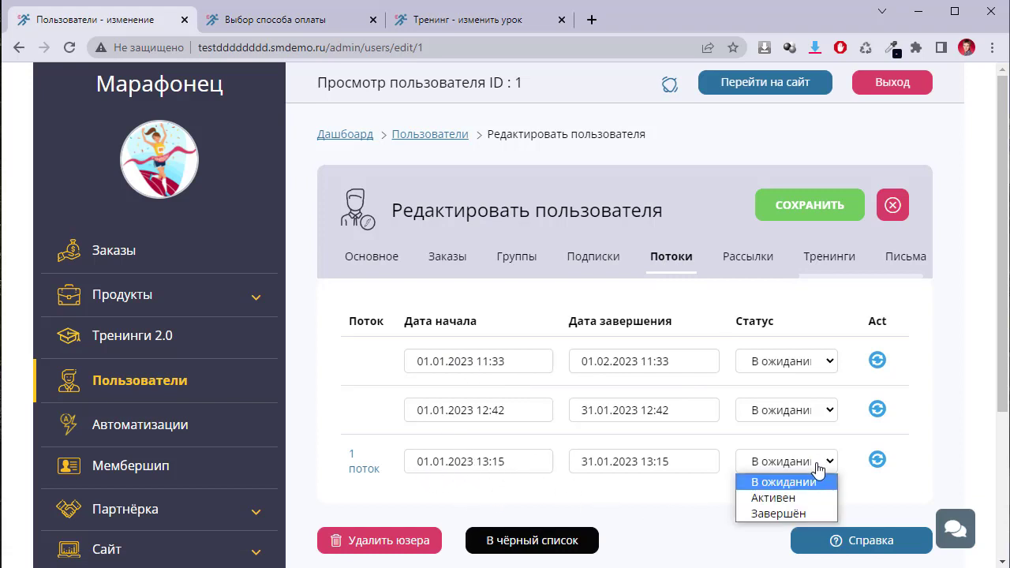
pyautogui.click(316, 382)
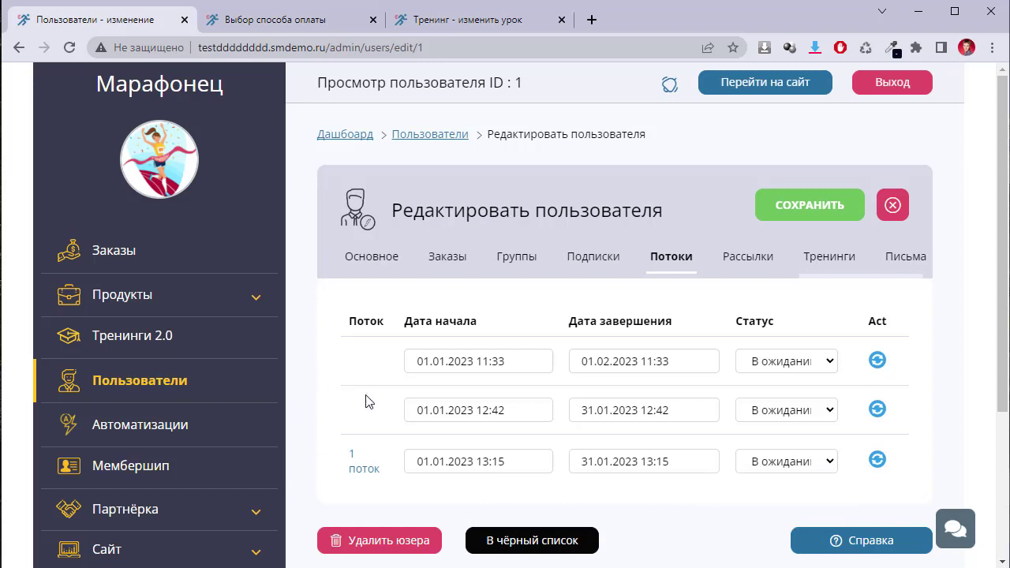
# Step: Start a new automation and highlight the segment filtering options "Заказам" and "Пользователям" in its main settings
pyautogui.click(176, 433)
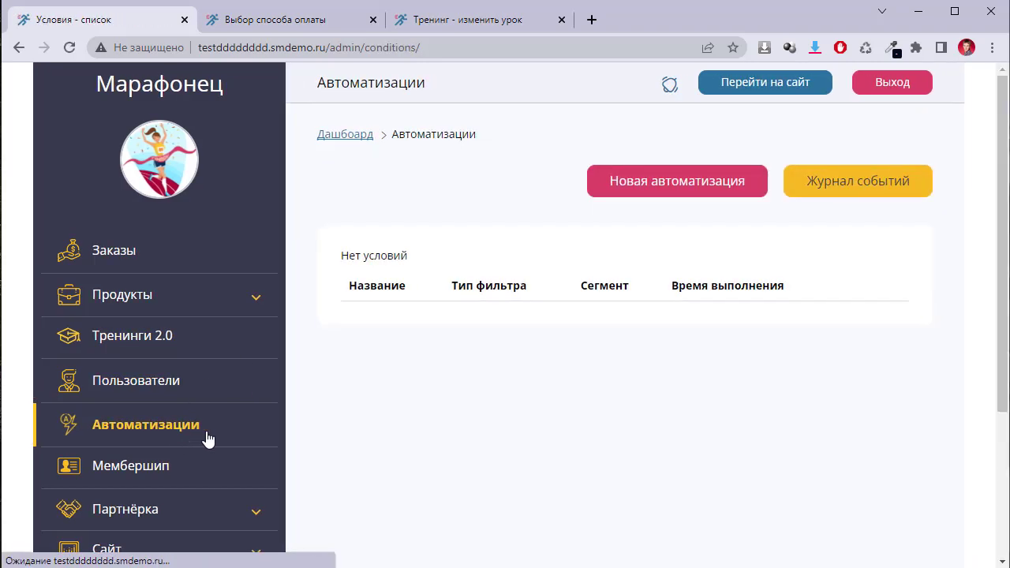
pyautogui.click(733, 183)
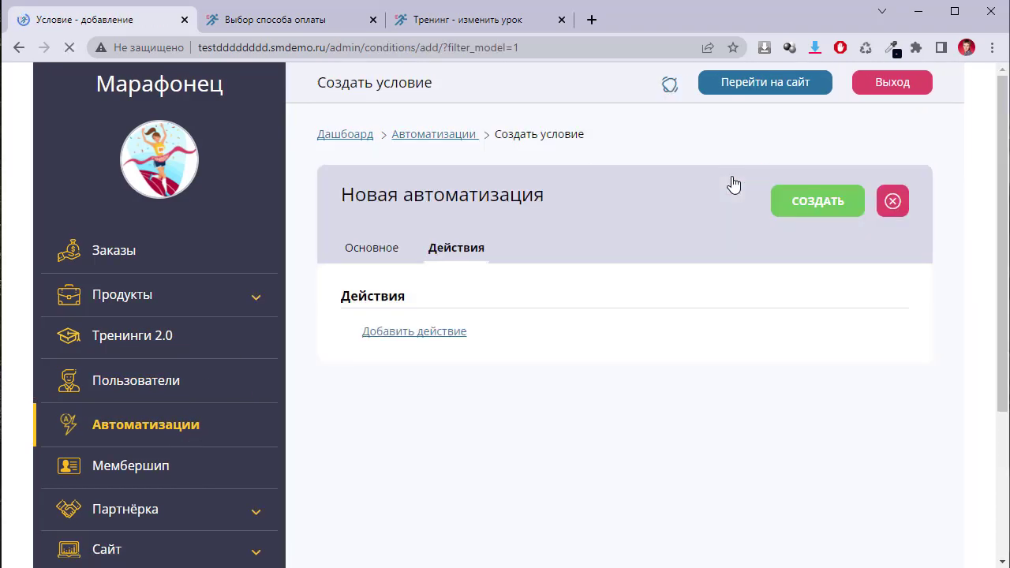
pyautogui.click(383, 258)
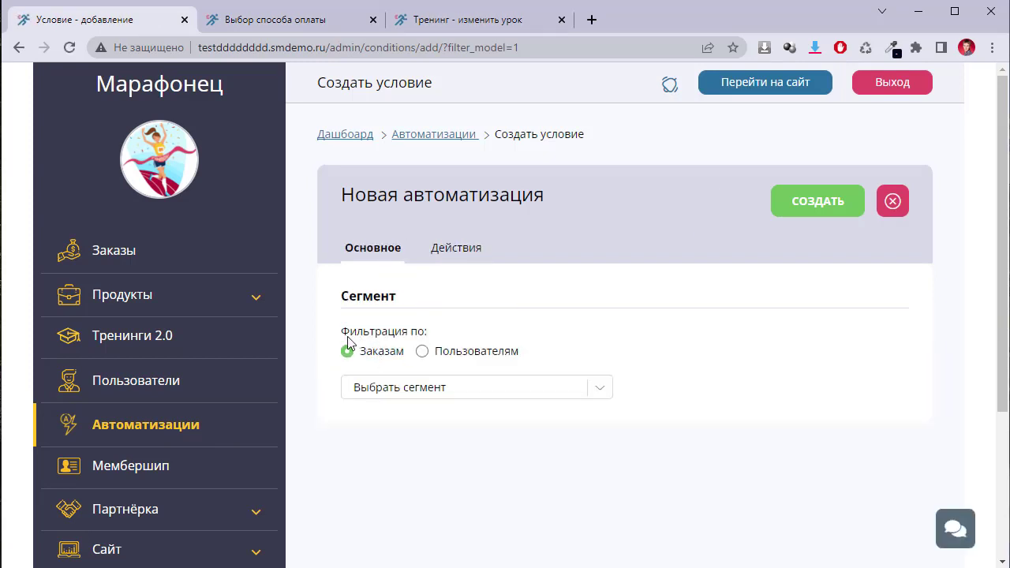
pyautogui.moveTo(376, 354); pyautogui.dragTo(403, 355)
pyautogui.moveTo(468, 352); pyautogui.dragTo(499, 361)
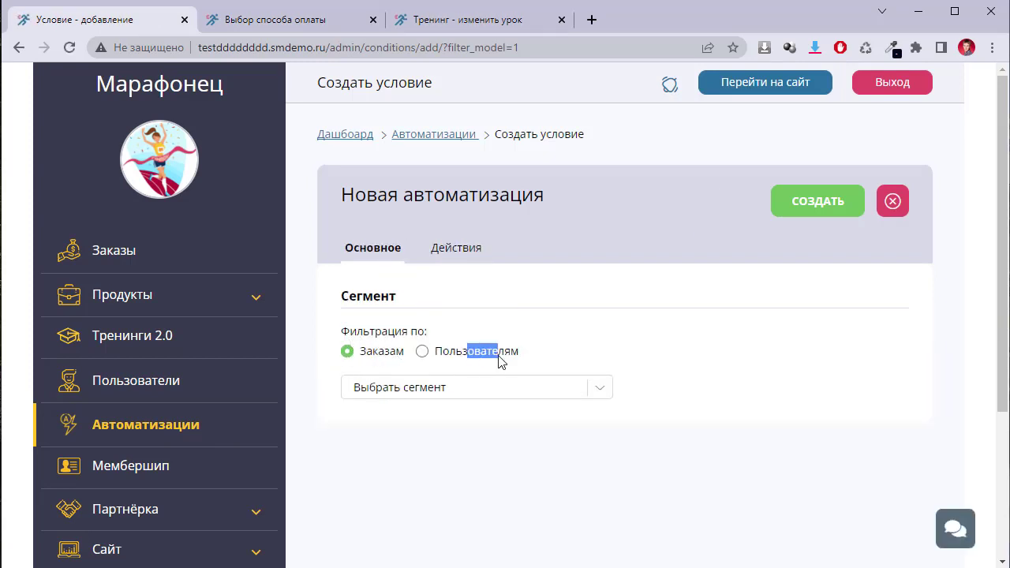
# Step: Select the "Заказали вчера" order segment for the new automation and examine the available action types without adding an action
pyautogui.click(464, 388)
pyautogui.click(442, 420)
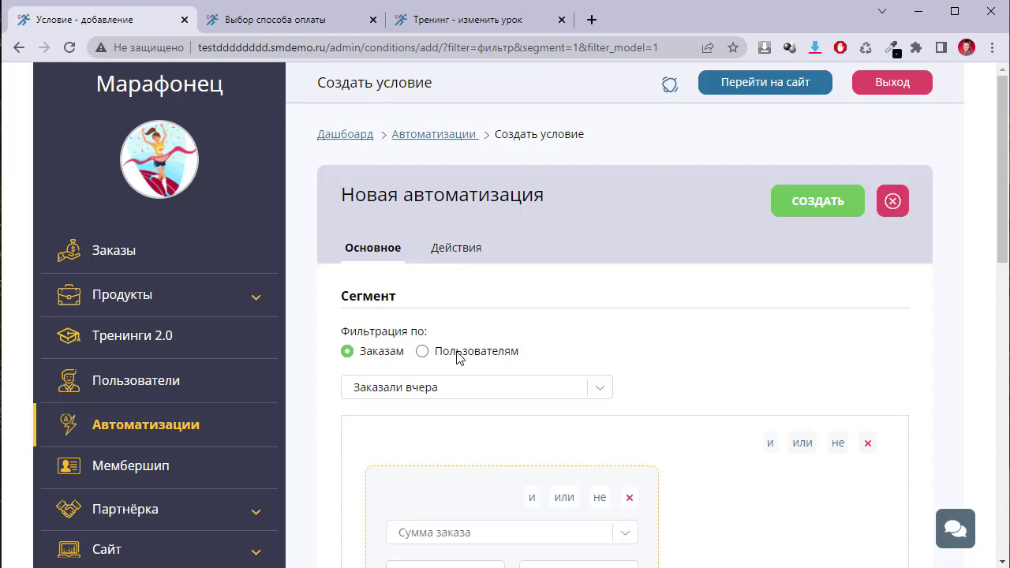
pyautogui.click(462, 249)
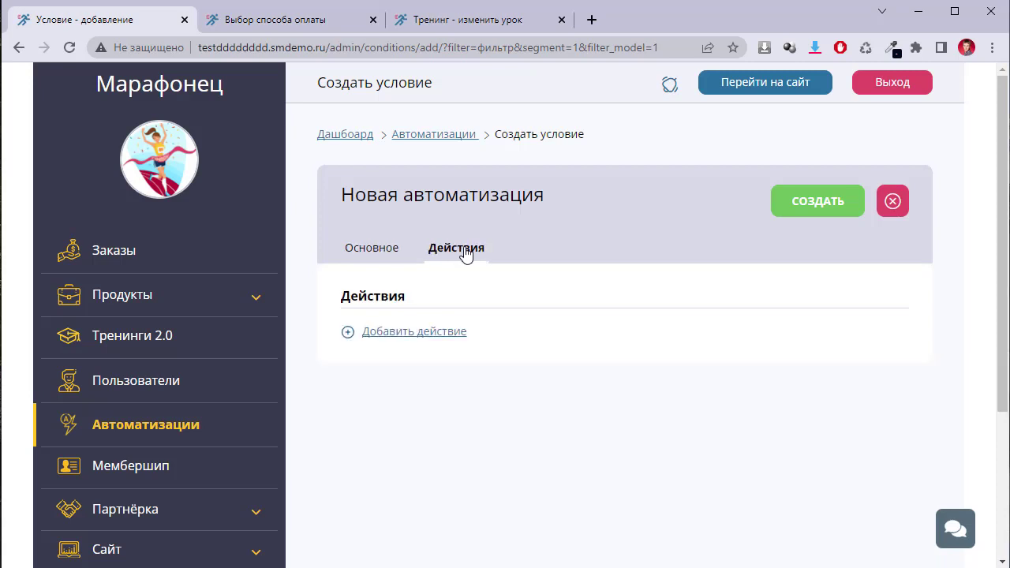
pyautogui.click(433, 333)
pyautogui.click(435, 340)
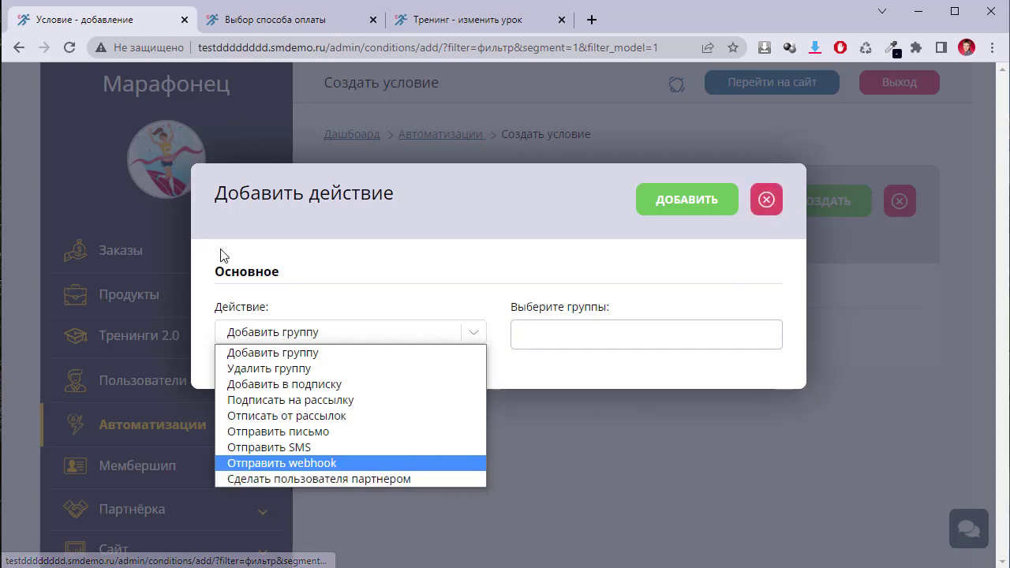
pyautogui.click(766, 201)
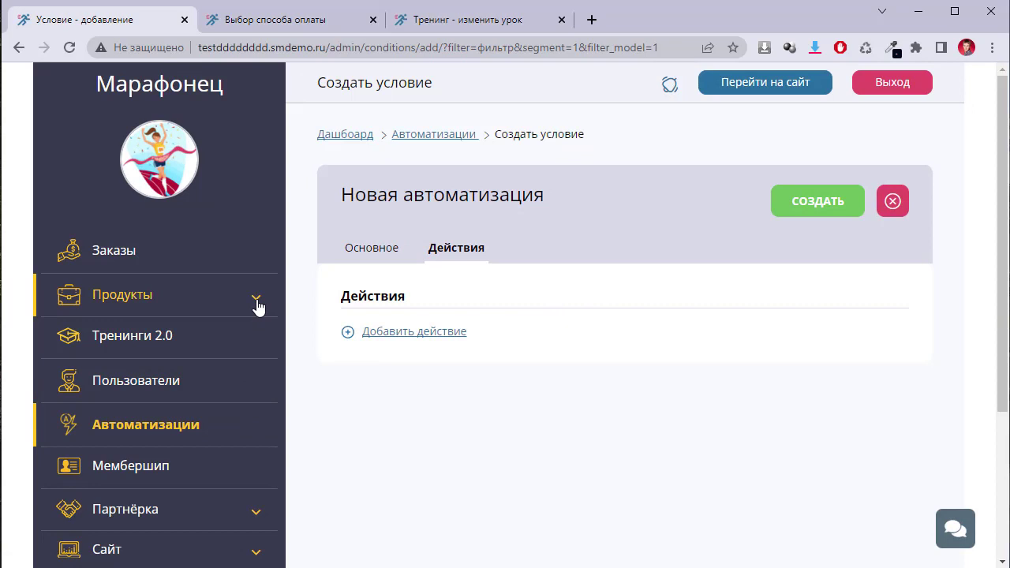
# Step: Open the "1 поток" stream from the product streams and examine its statistics on paid and issued invoices
pyautogui.click(244, 308)
pyautogui.click(127, 376)
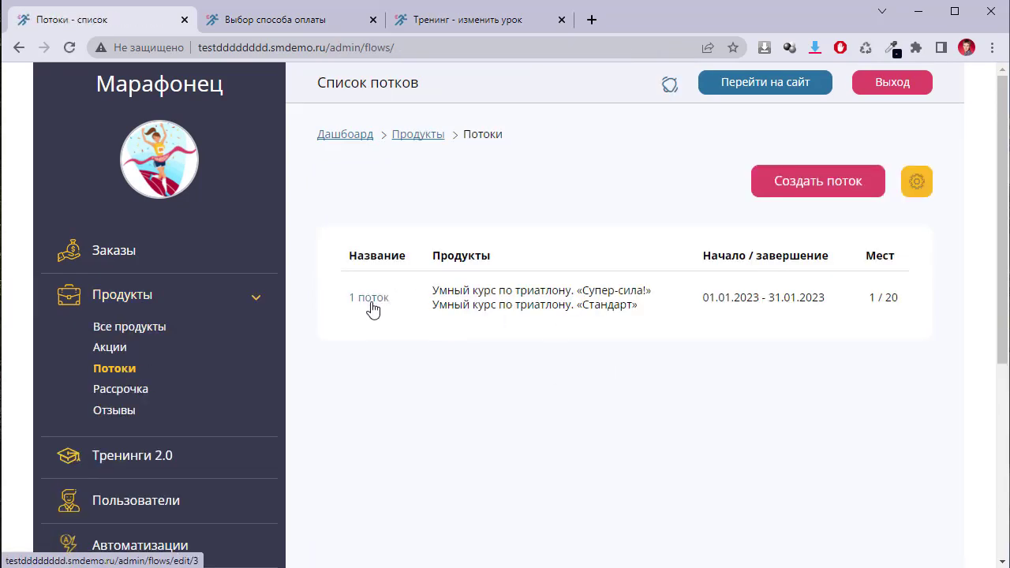
pyautogui.click(375, 303)
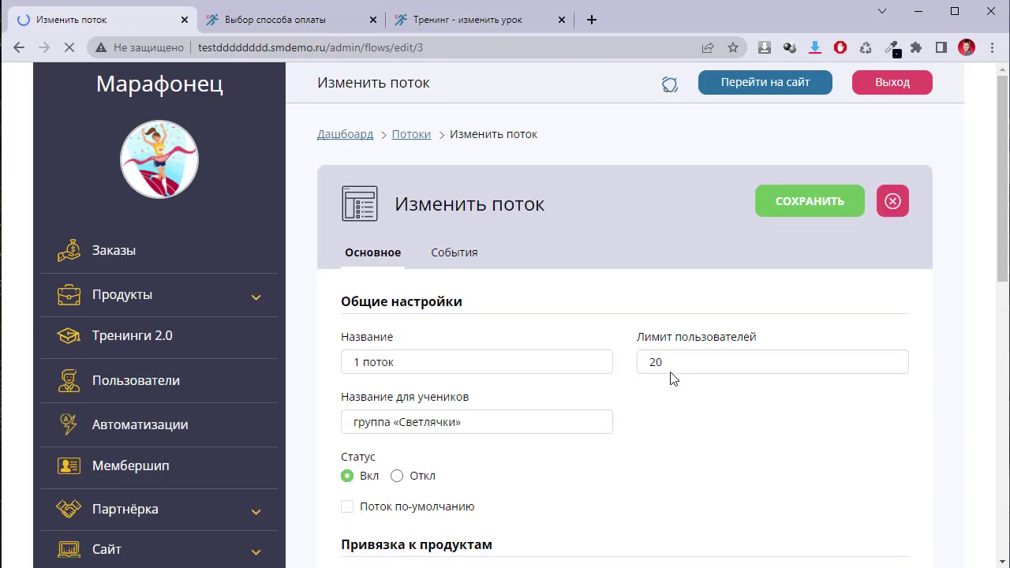
pyautogui.scroll(-8, 672, 376)
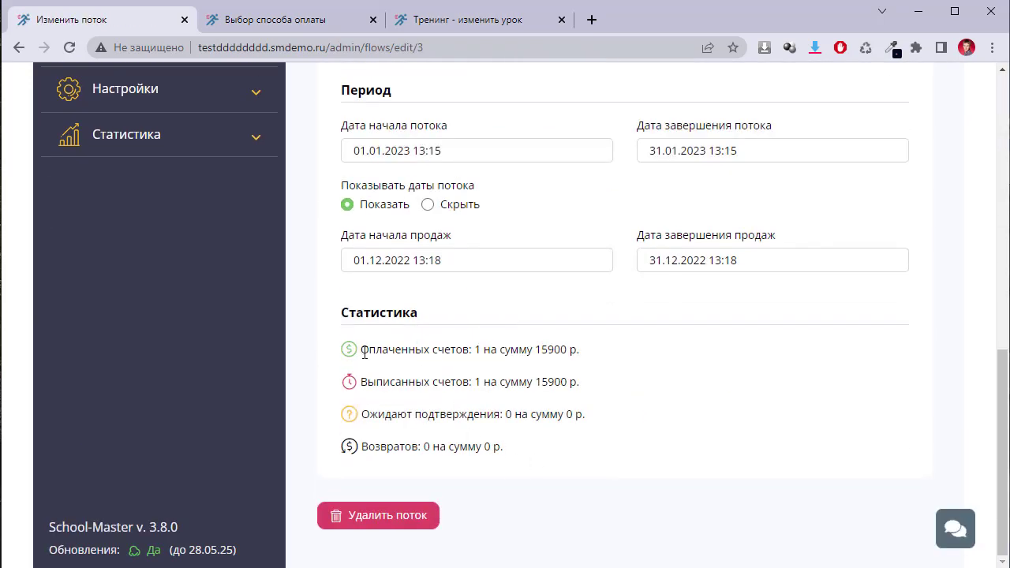
pyautogui.moveTo(362, 350); pyautogui.dragTo(491, 382)
pyautogui.click(552, 409)
pyautogui.doubleClick(478, 350)
pyautogui.click(543, 353)
pyautogui.scroll(10, 653, 457)
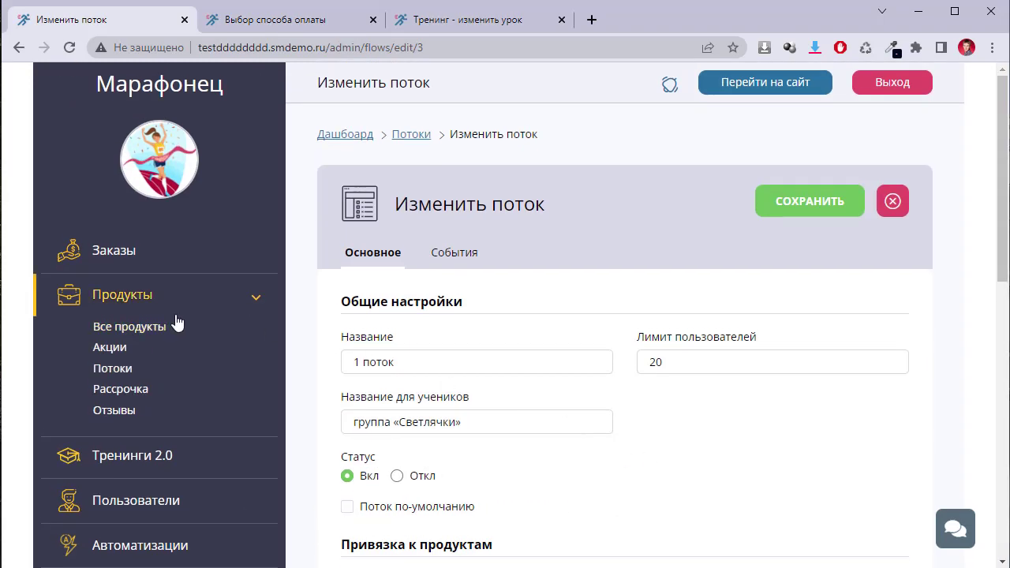